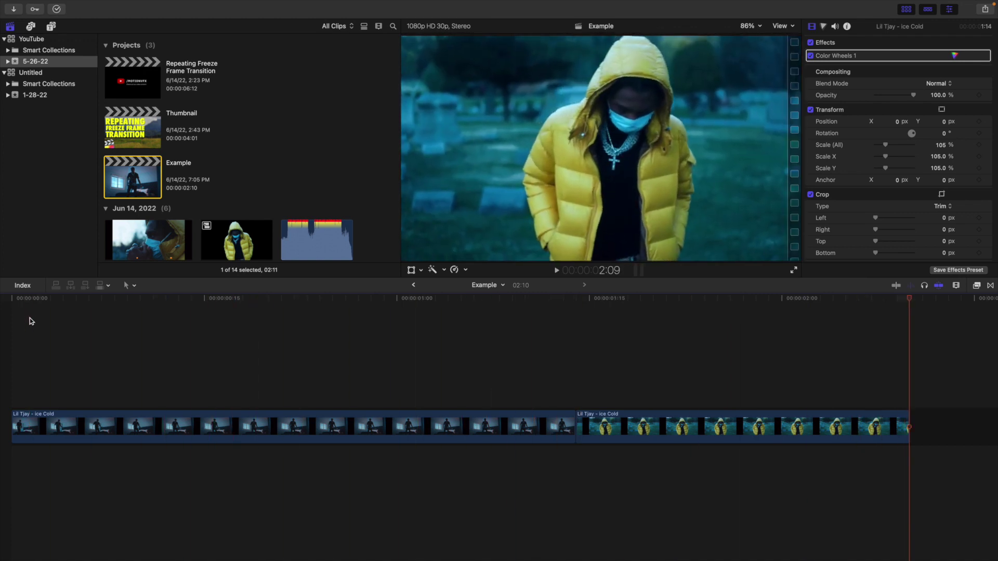
Insert a freeze frame at the first frame of the yellow-jacket clip with Option-F.
left_click(577, 368)
left_click(612, 428)
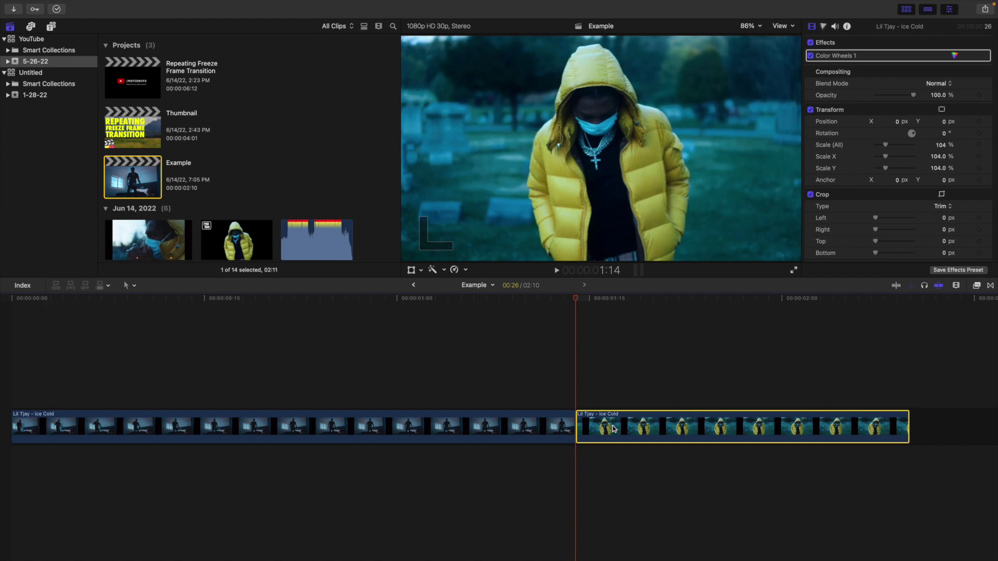
key("alt+f")
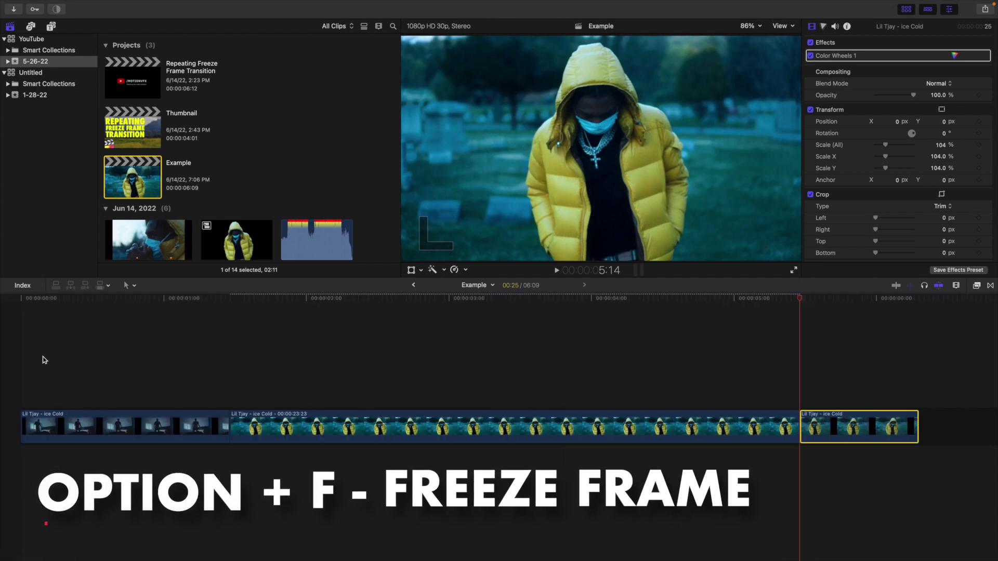
Play the edit from the start, then select the new freeze-frame clip.
left_click(17, 340)
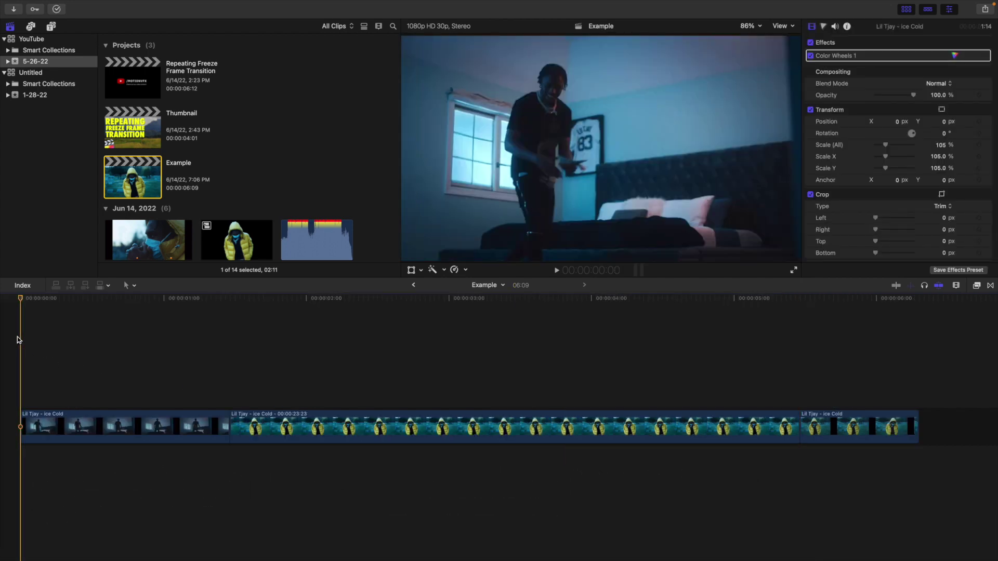
key("space")
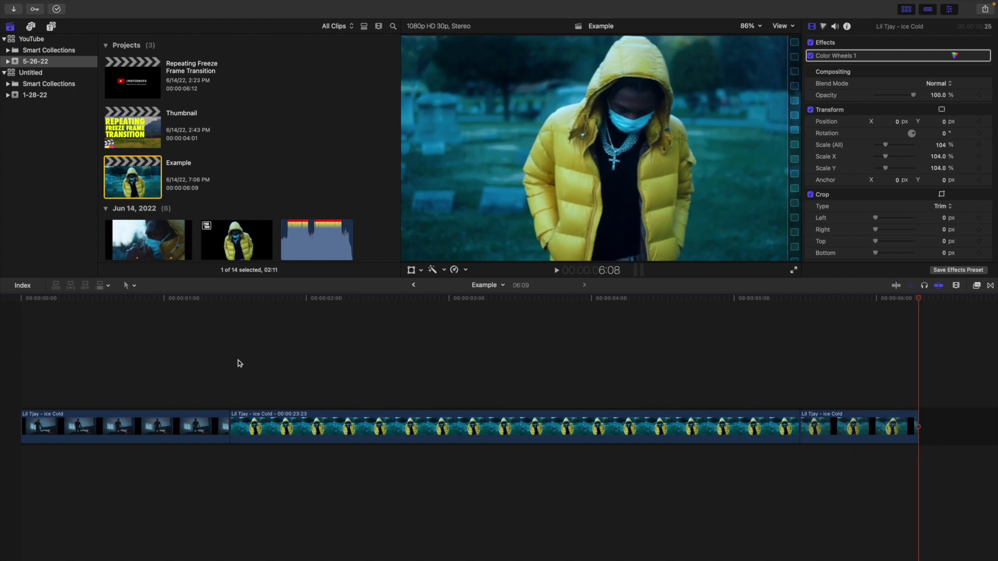
left_click(406, 372)
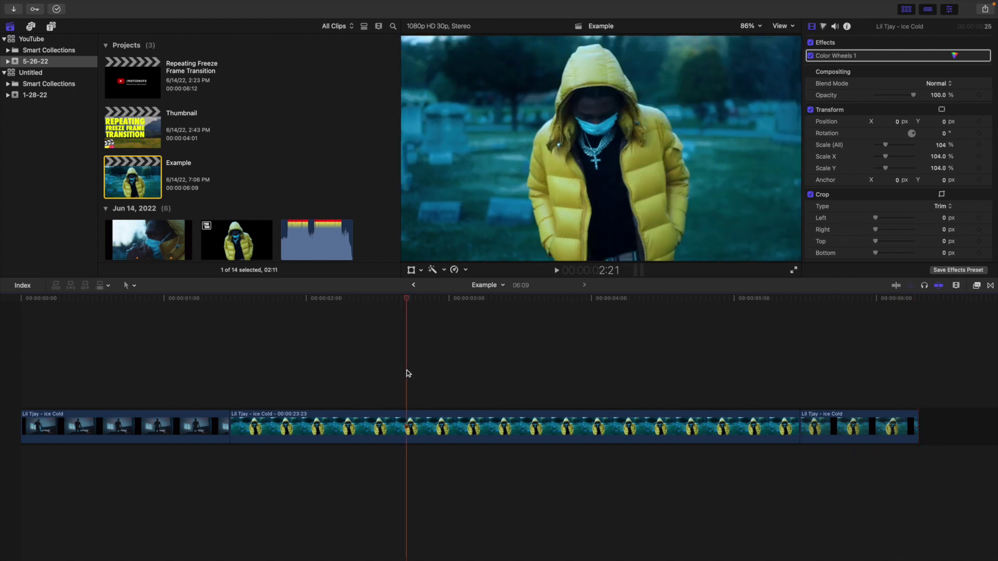
left_click(409, 422)
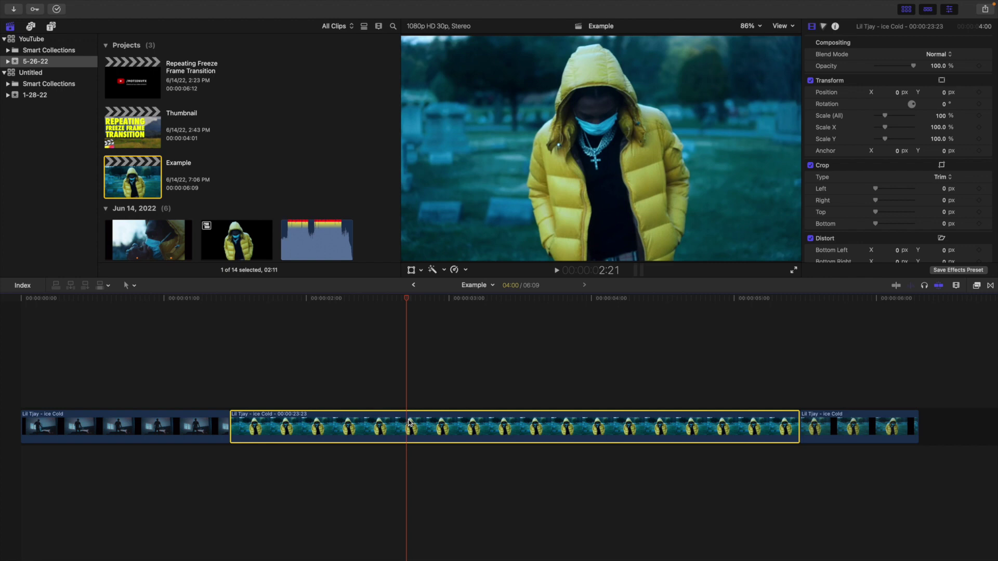
Set the selected freeze-frame clip's duration to 15 frames.
key("ctrl+d")
type("15")
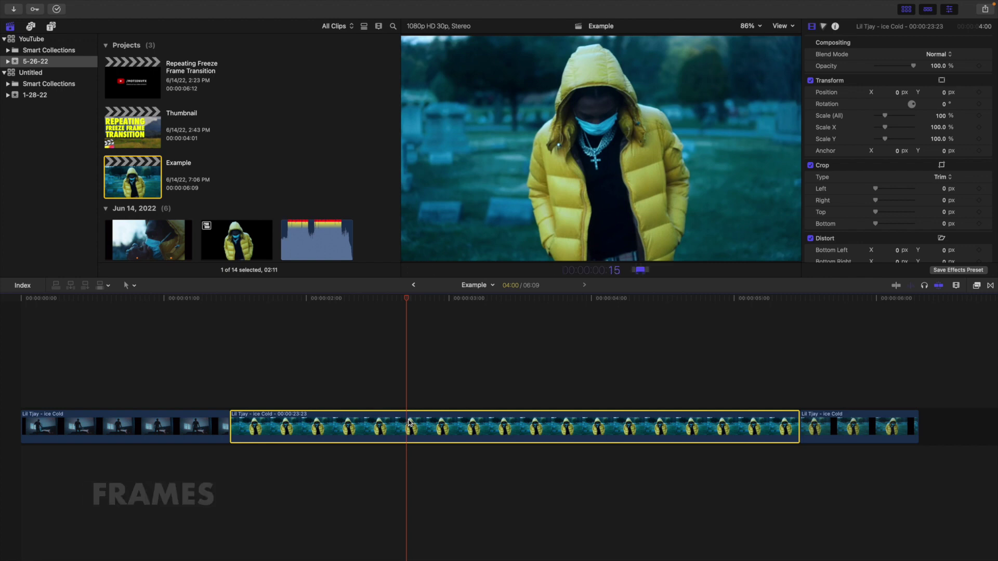
key("Return")
Fit the whole 2:24 project in the timeline and play it back from the start.
left_click(231, 385)
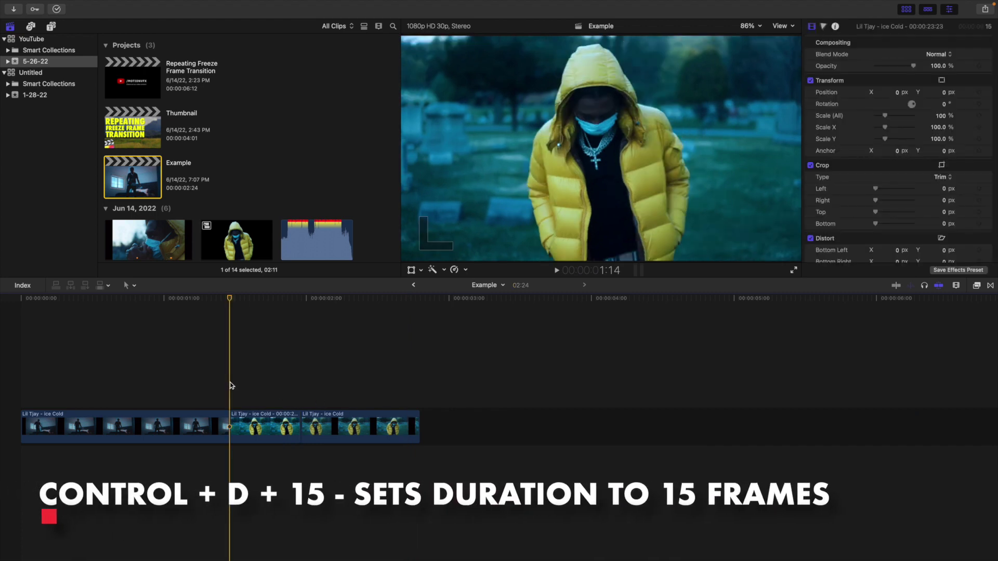
key("shift+z")
left_click(22, 365)
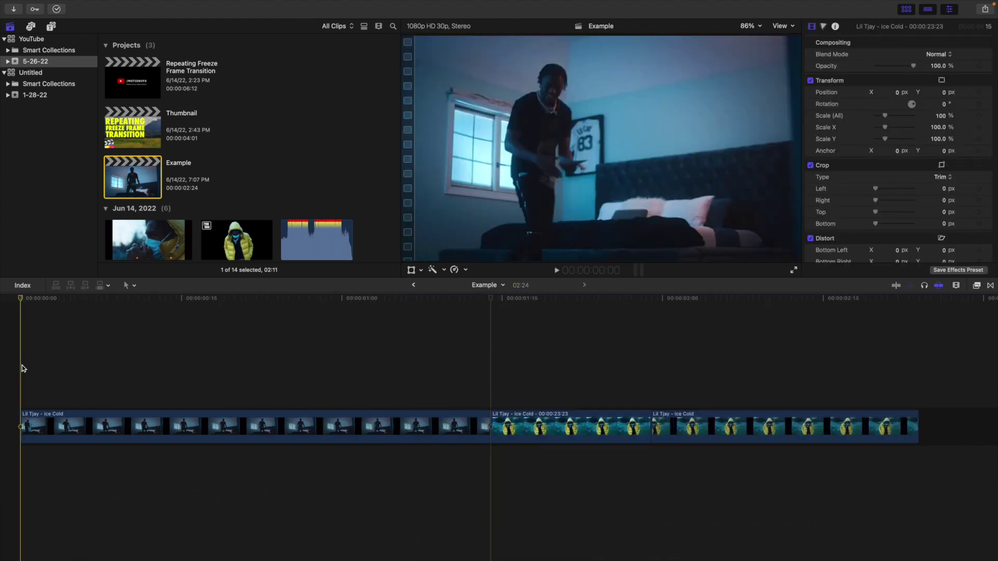
key("space")
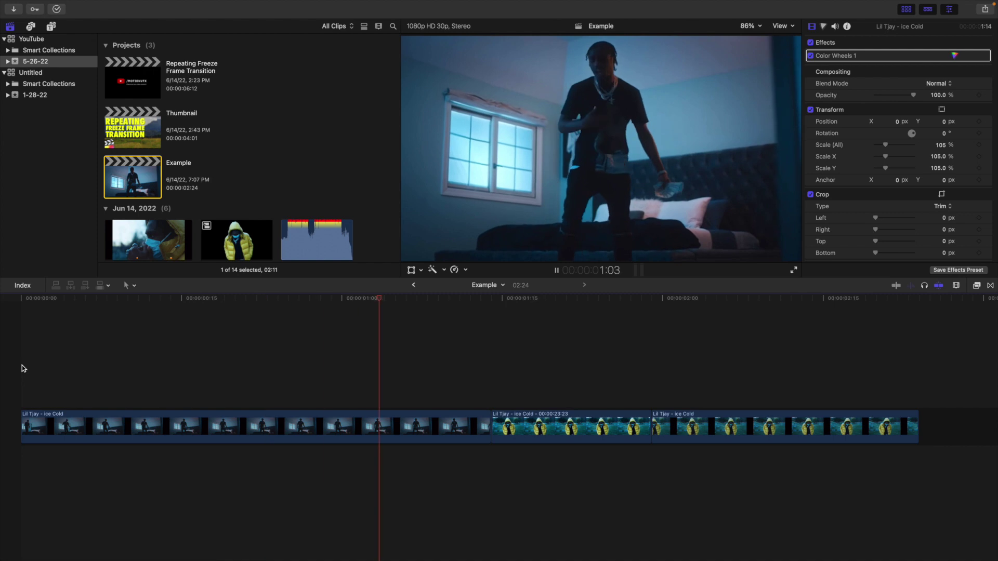
left_click(22, 368)
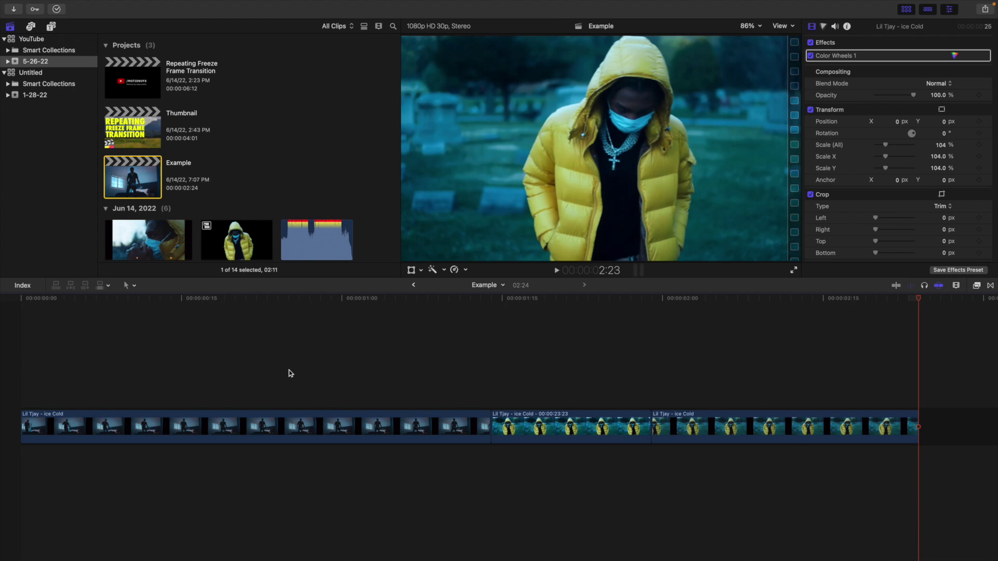
left_click(563, 396)
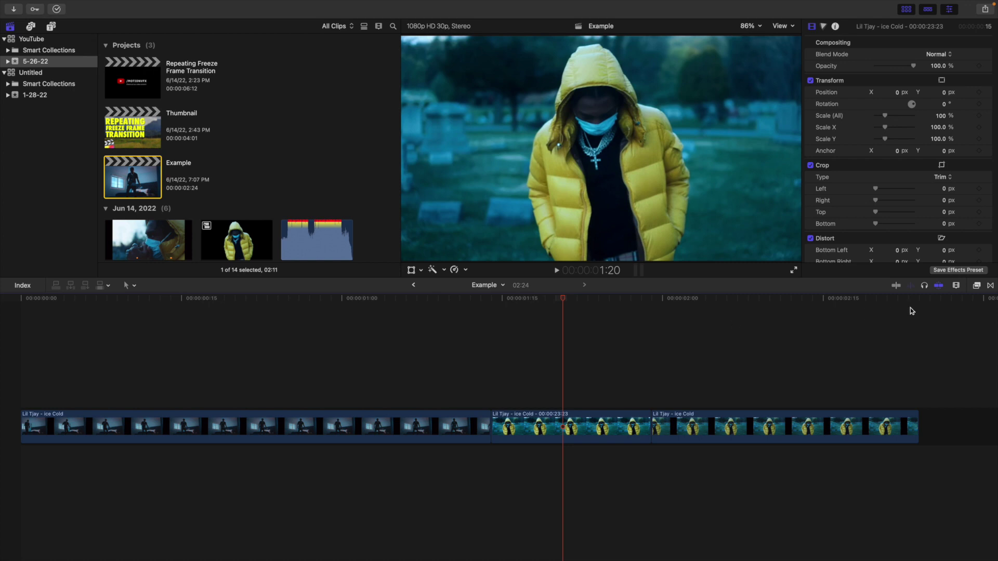
Apply the Draw Mask effect from the Masks category to the freeze-frame clip.
left_click(977, 287)
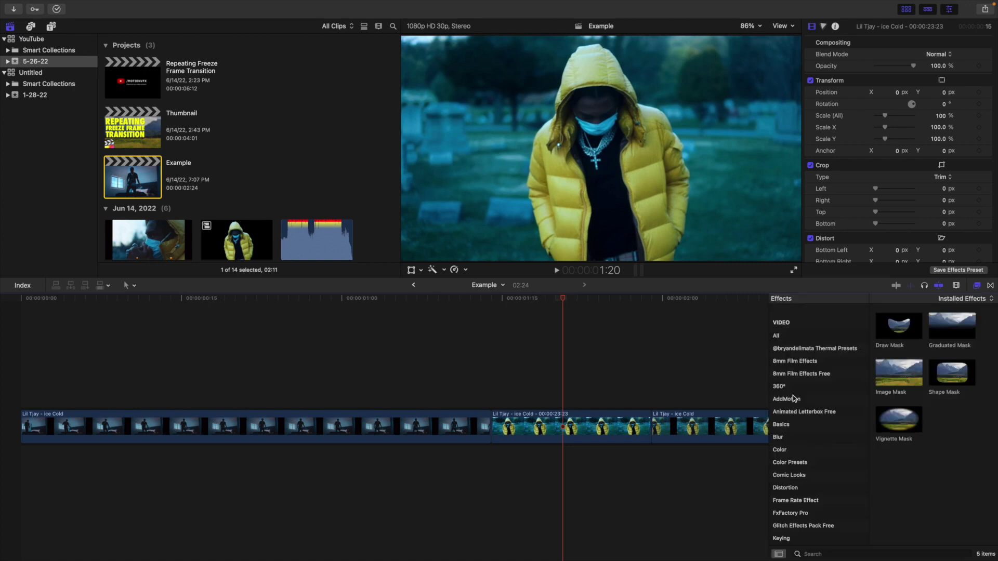
scroll(793, 396, "down", 5)
left_click(790, 417)
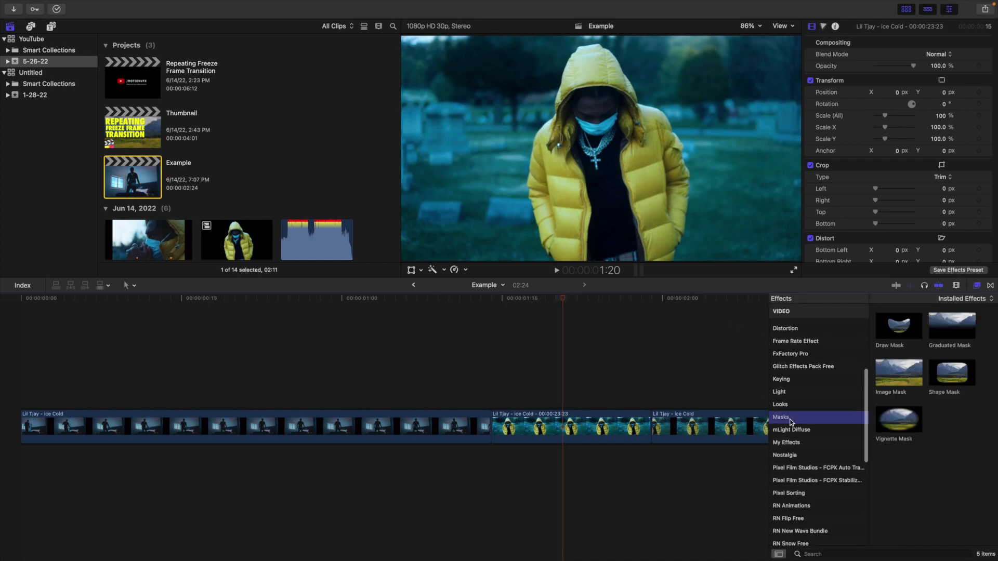
mouse_move(896, 329)
left_mouse_down()
mouse_move(769, 358)
mouse_move(623, 417)
left_mouse_up()
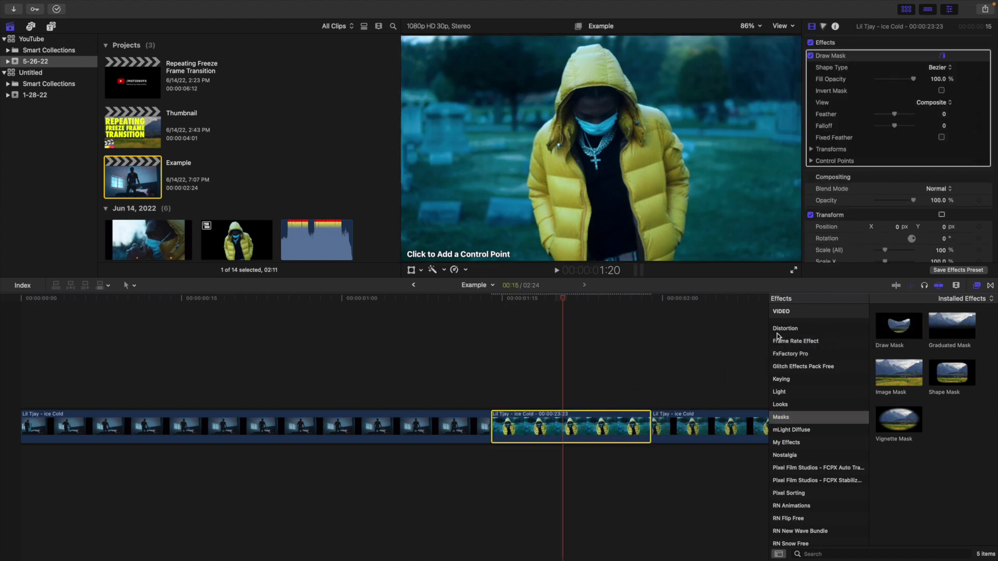
left_click(977, 286)
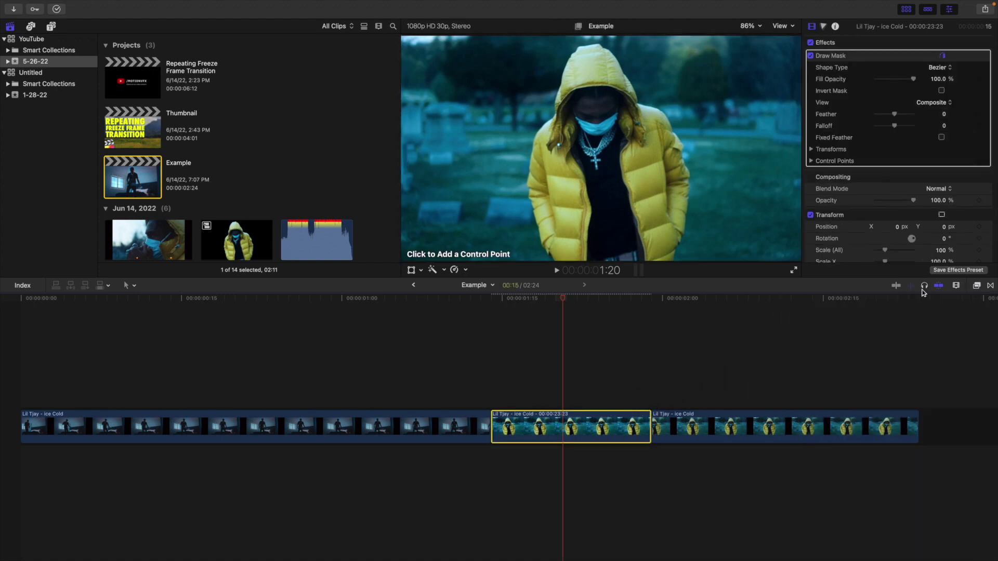
Trace mask points up the jacket's left edge and over the top of the hood.
left_click(538, 234)
left_click(531, 208)
left_click(527, 183)
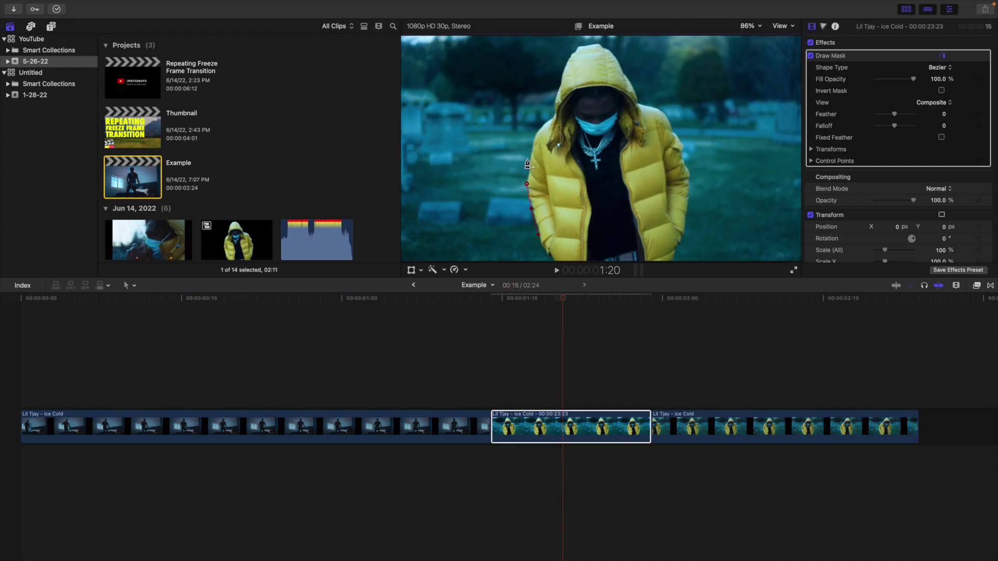
left_click(532, 148)
left_click(541, 127)
left_click(553, 114)
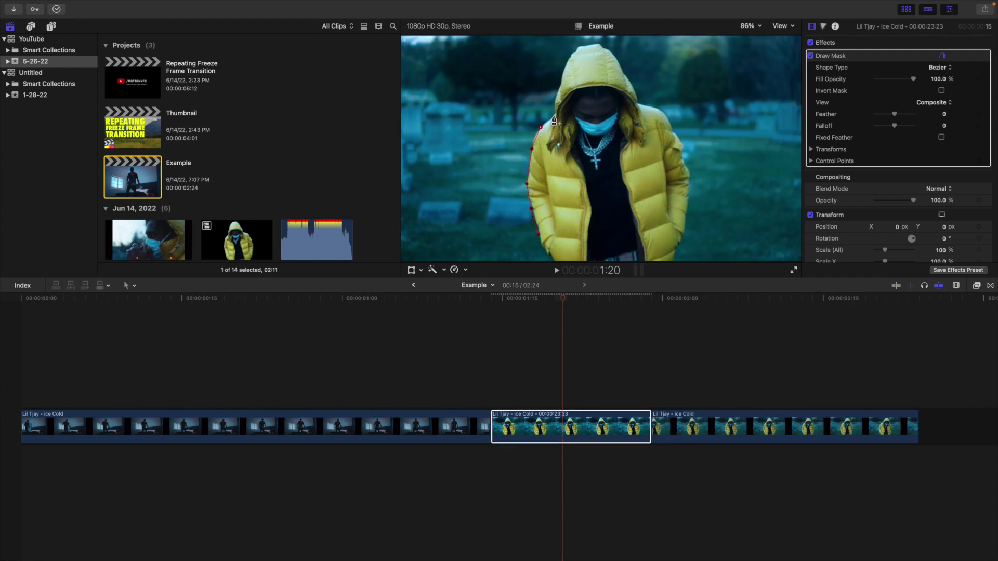
left_click(566, 60)
left_click(578, 46)
left_click(601, 45)
Continue the mask down the hood and jacket's right side, then close the shape.
left_click(623, 71)
left_click(638, 104)
left_click(665, 111)
left_click(683, 150)
left_click(689, 178)
left_click(685, 213)
left_click(681, 237)
left_click(674, 249)
left_click(672, 259)
left_click(539, 235)
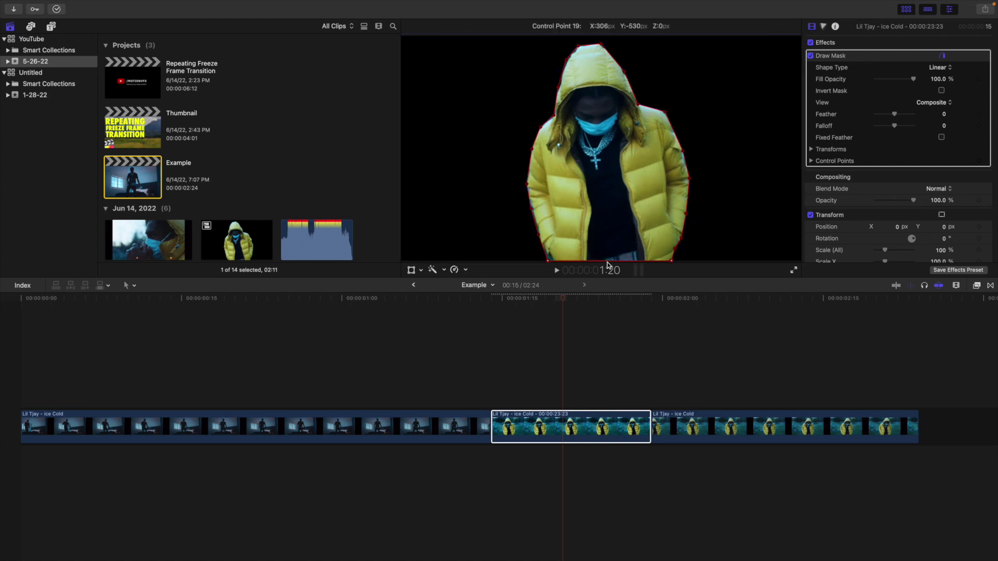
Finish the mask and inspect its edge at 600% viewer zoom.
left_click(573, 425)
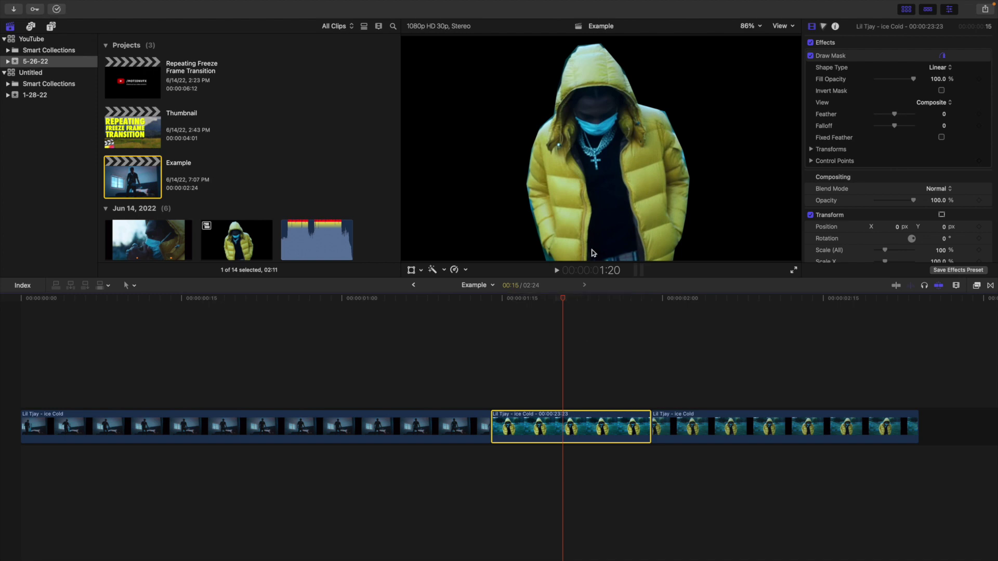
left_click(749, 28)
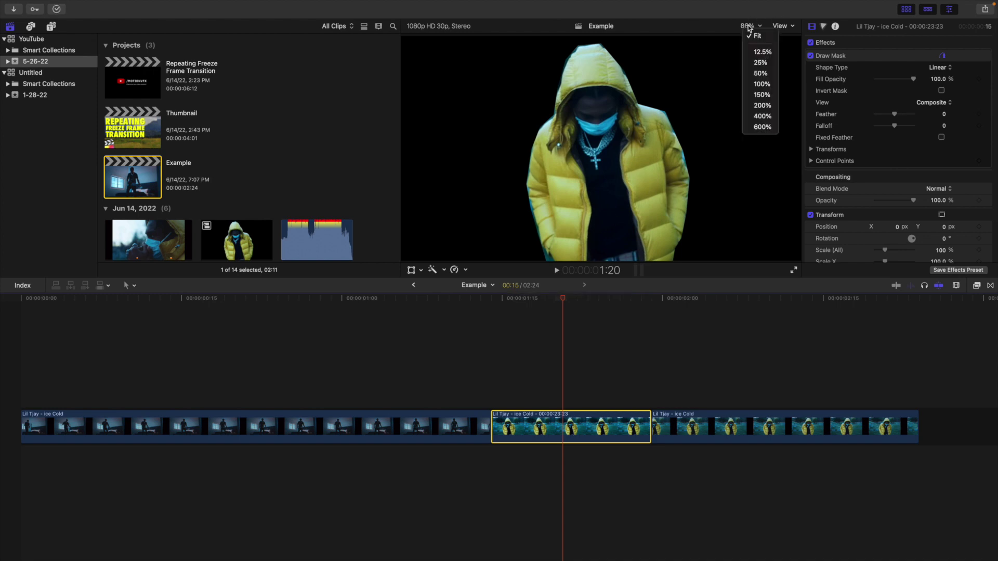
left_click(769, 126)
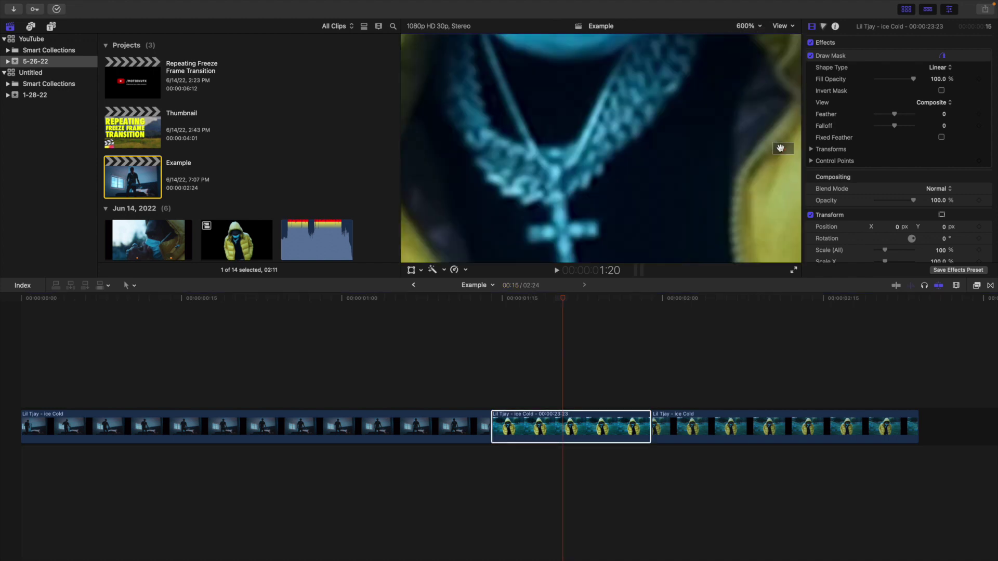
left_click_drag(779, 147, 779, 148)
Return the viewer to Fit and lift the masked freeze frame above the storyline as a connected clip.
left_click(749, 27)
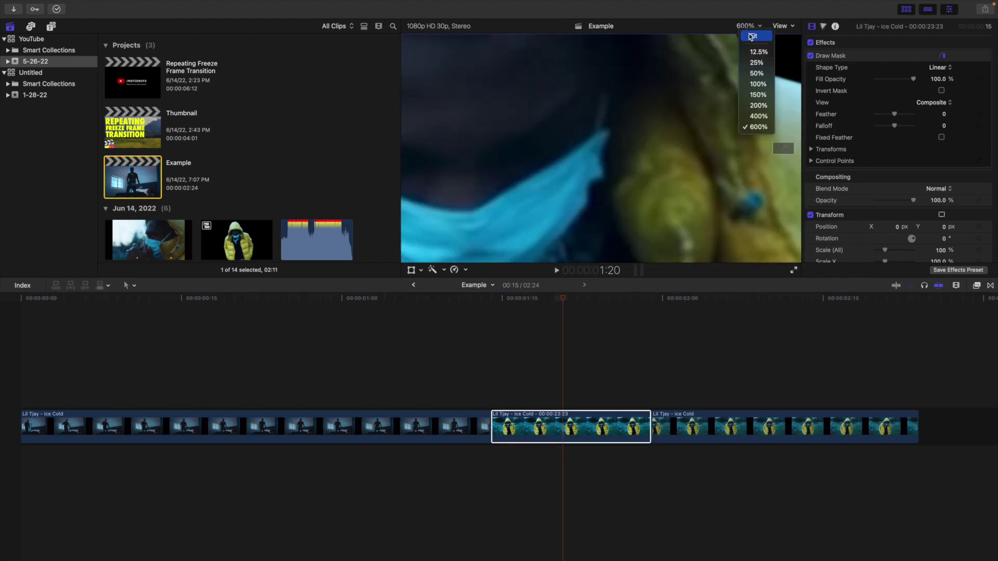
left_click(753, 37)
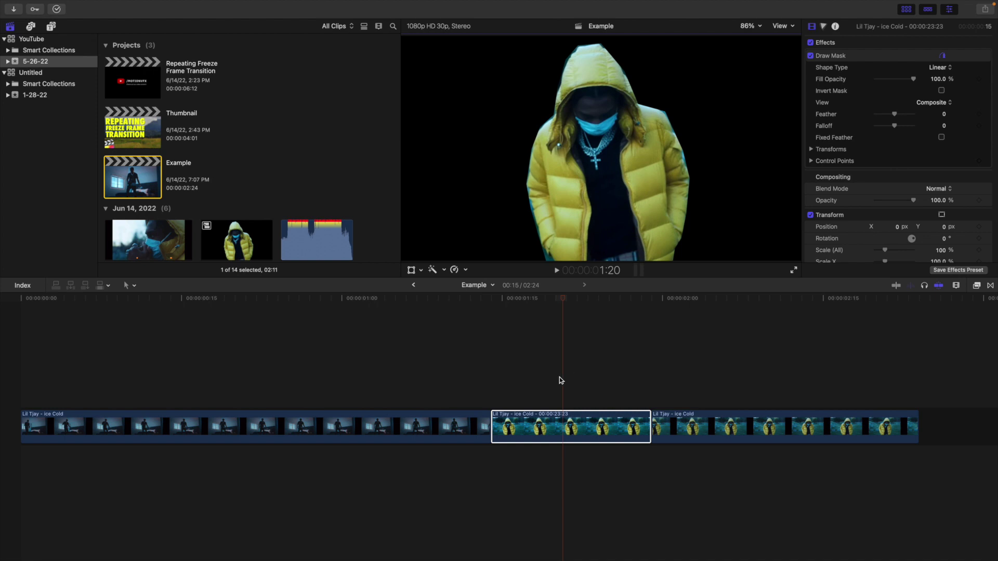
left_click_drag(578, 425, 418, 375)
left_click(17, 344)
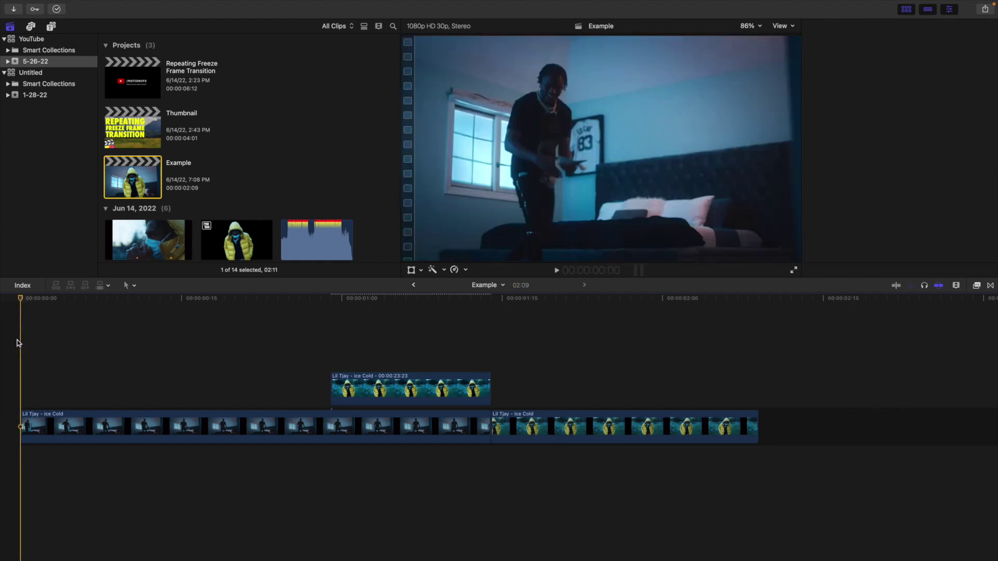
key("shift+z")
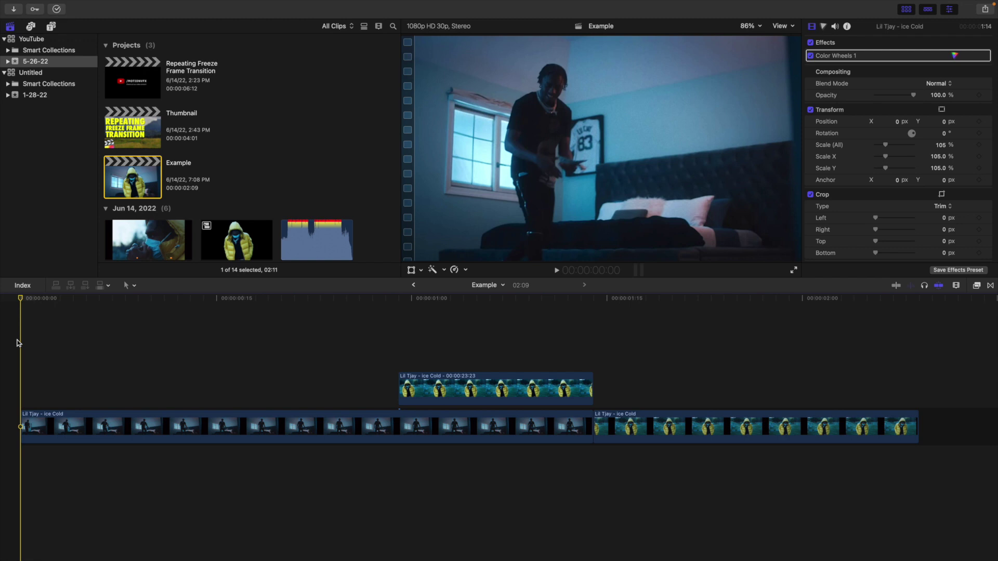
left_click(339, 334)
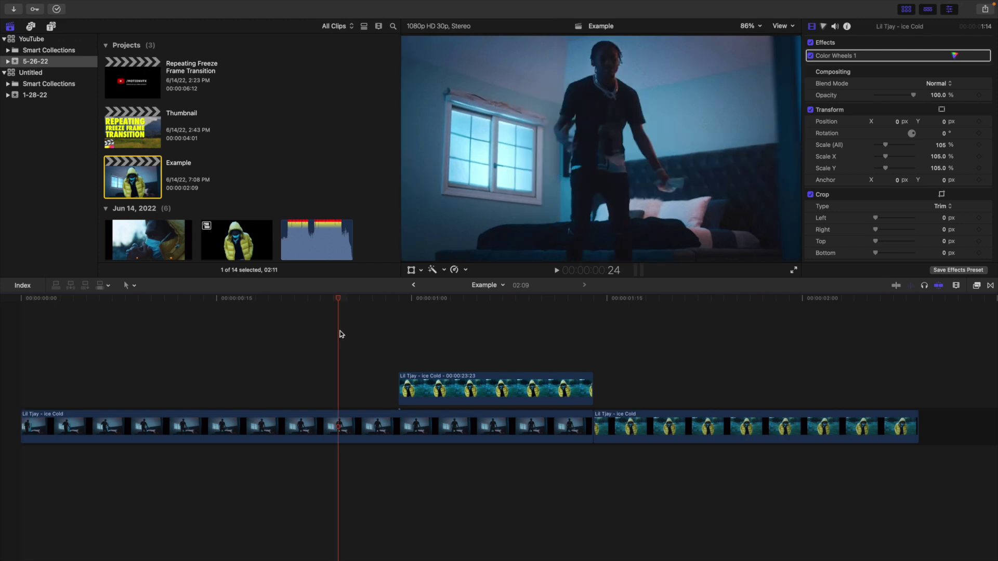
left_click(401, 336)
left_click(453, 394)
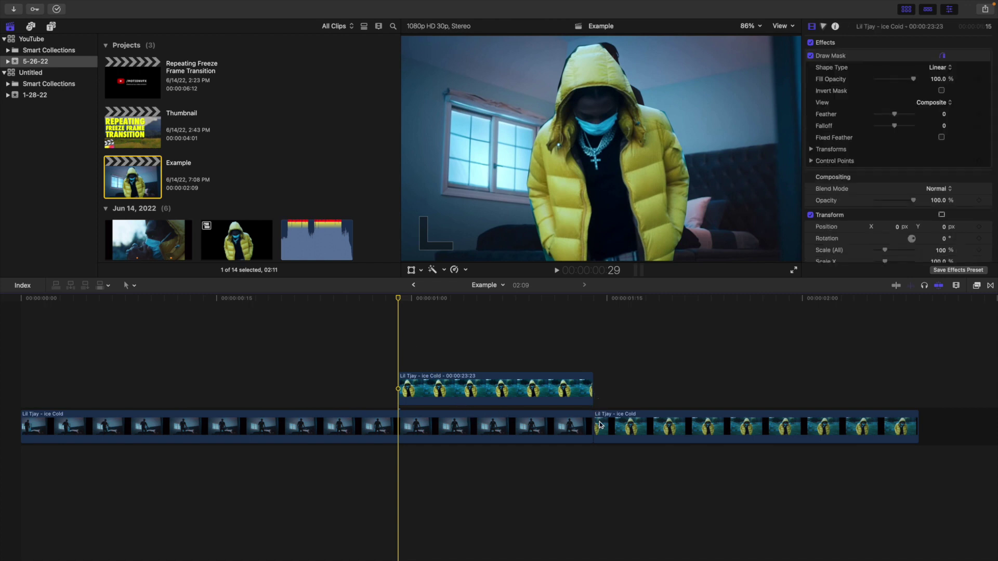
key("Home")
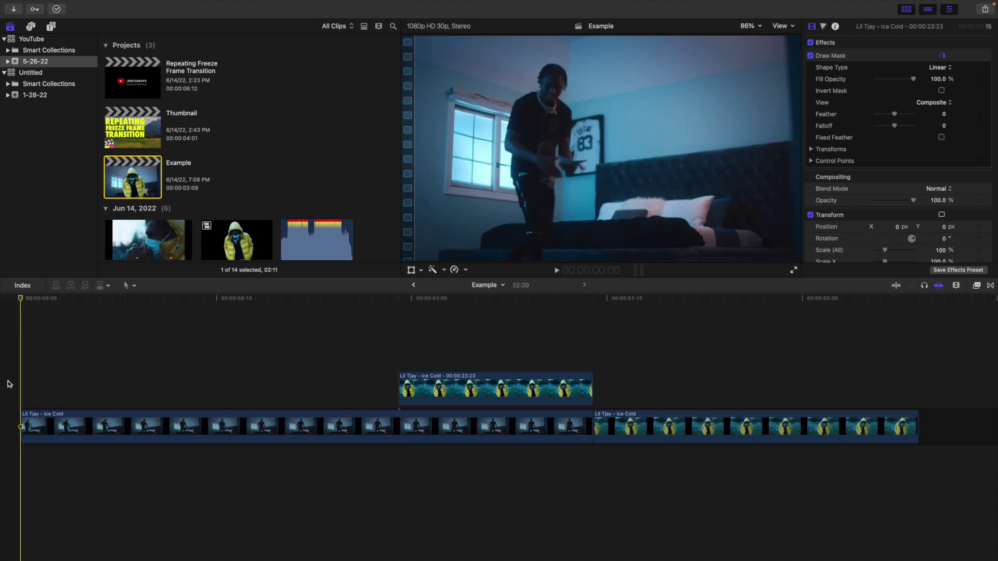
key("space")
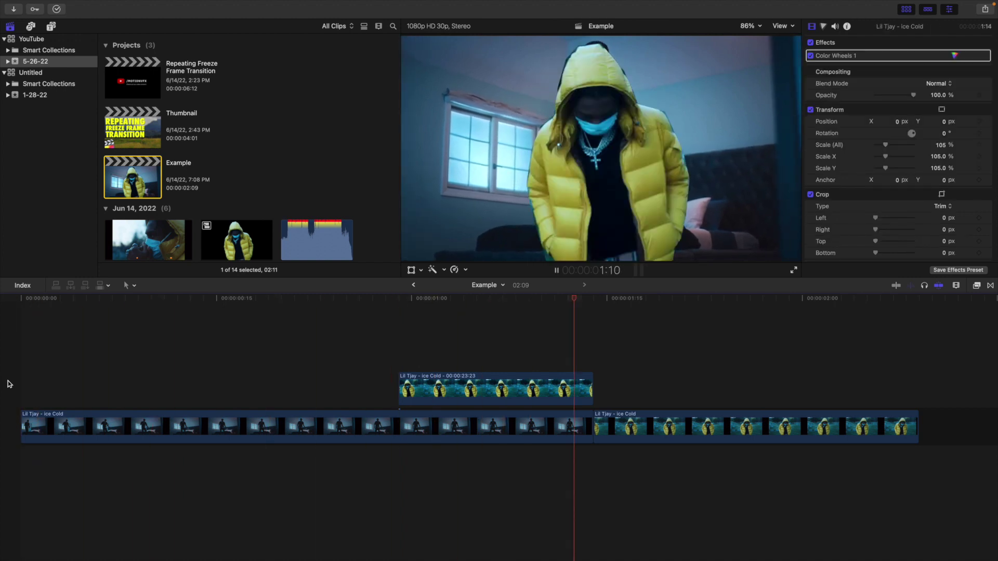
key("Home")
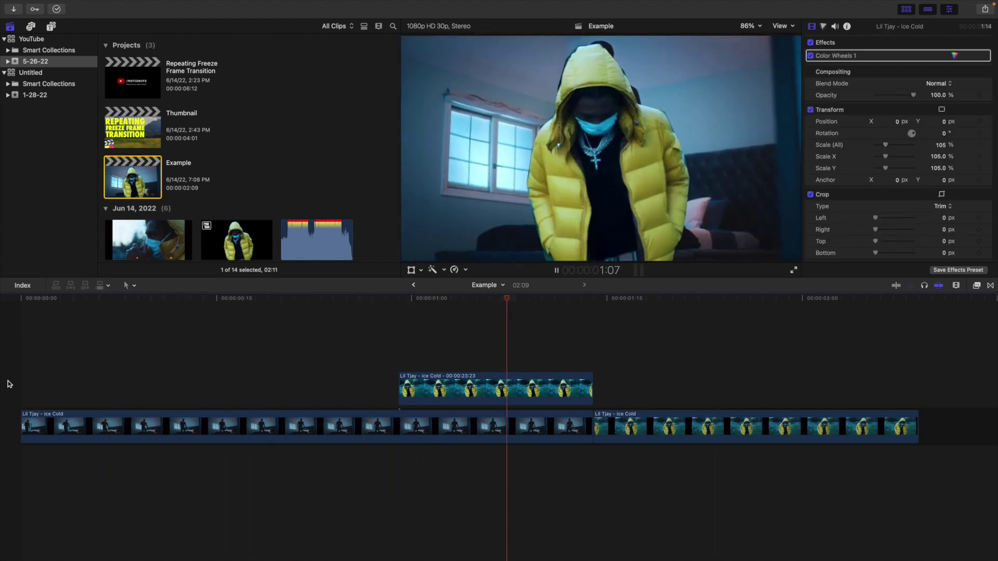
key("space")
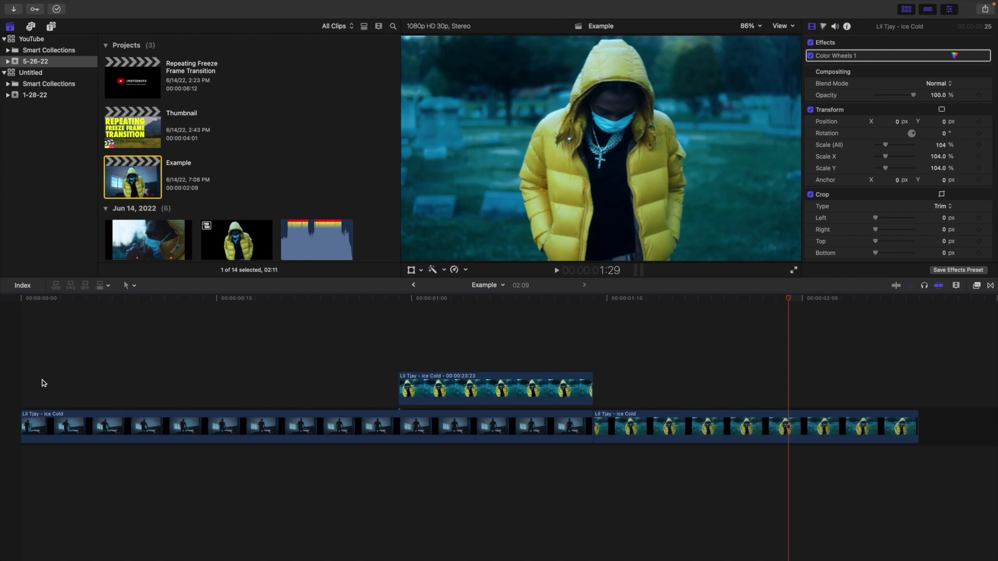
Select the connected clip, set the viewer to 50% and show its transform handles.
left_click(400, 355)
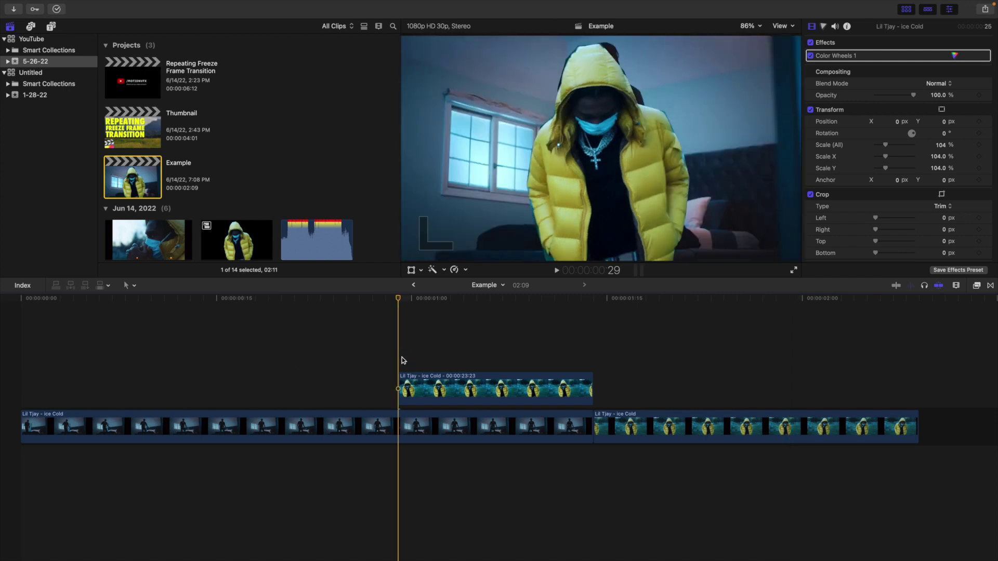
left_click(424, 398)
left_click(753, 26)
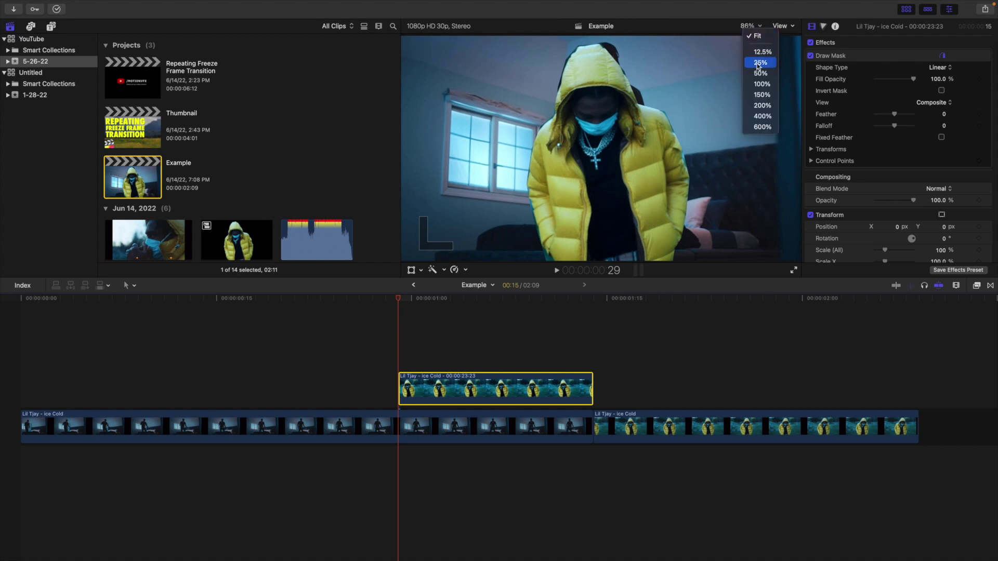
left_click(760, 73)
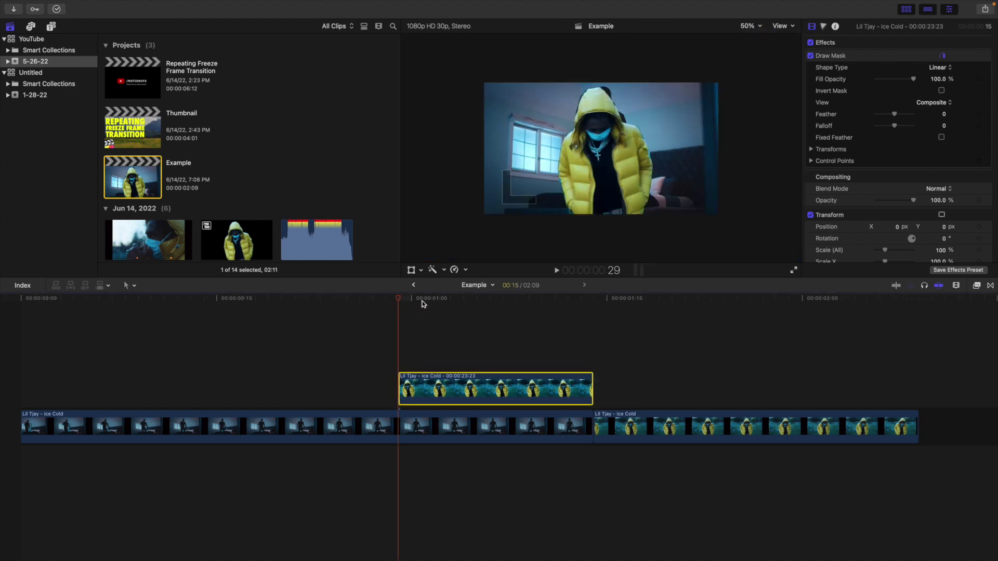
left_click(411, 270)
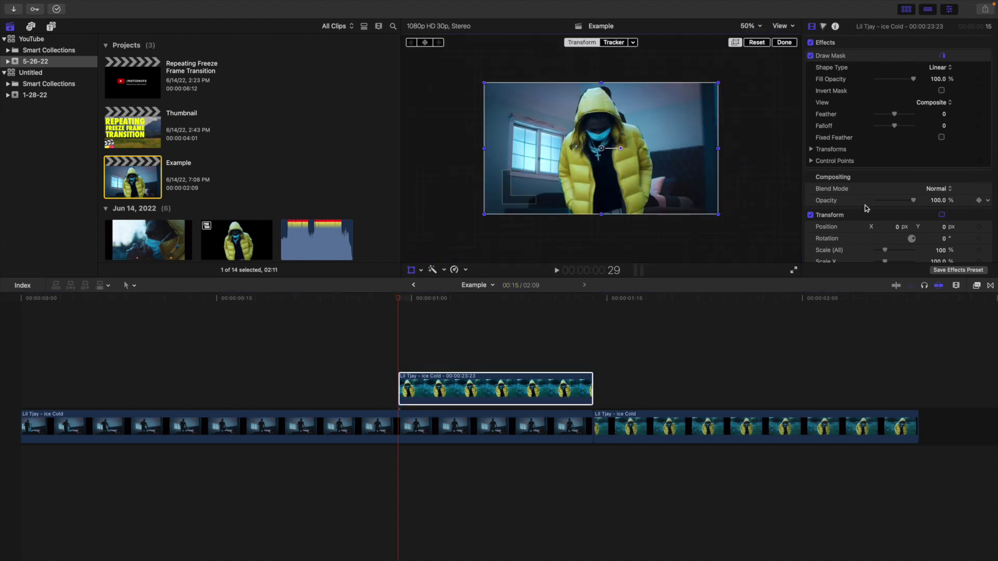
Set the clip's Position X to 1350 px and Option-drag copies above it.
left_click(897, 227)
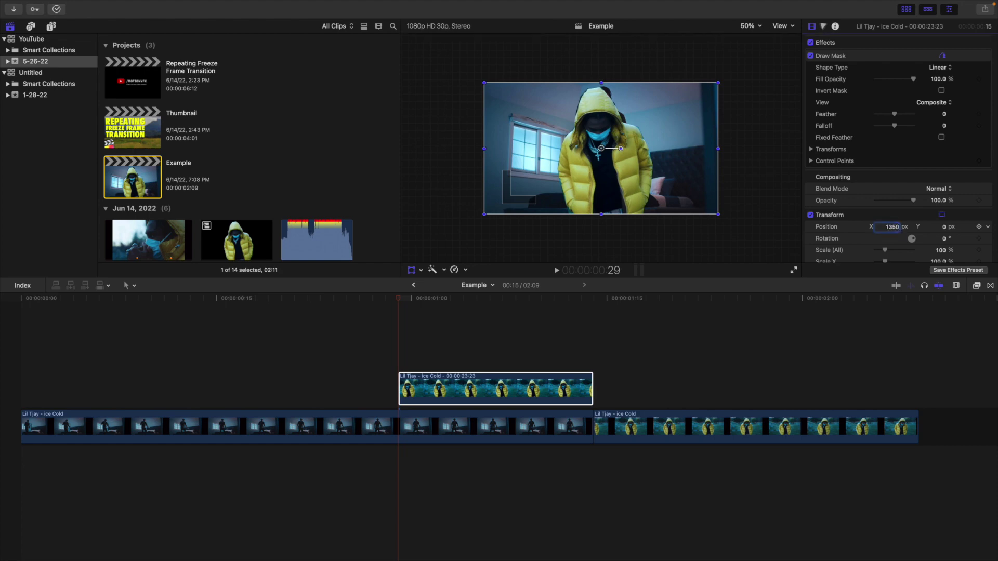
type("1350")
key("Return")
left_click(425, 396)
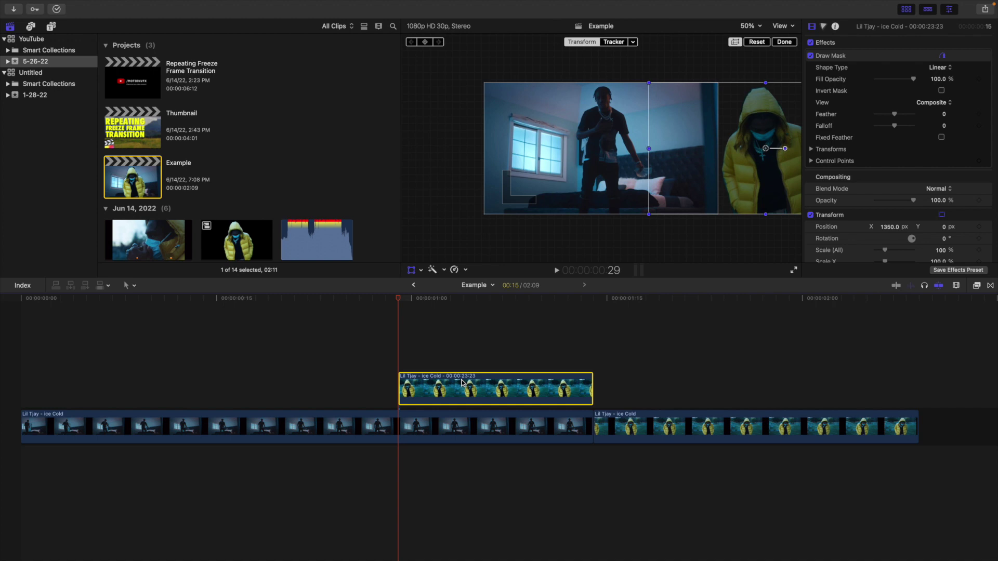
left_click_drag(462, 383, 466, 334)
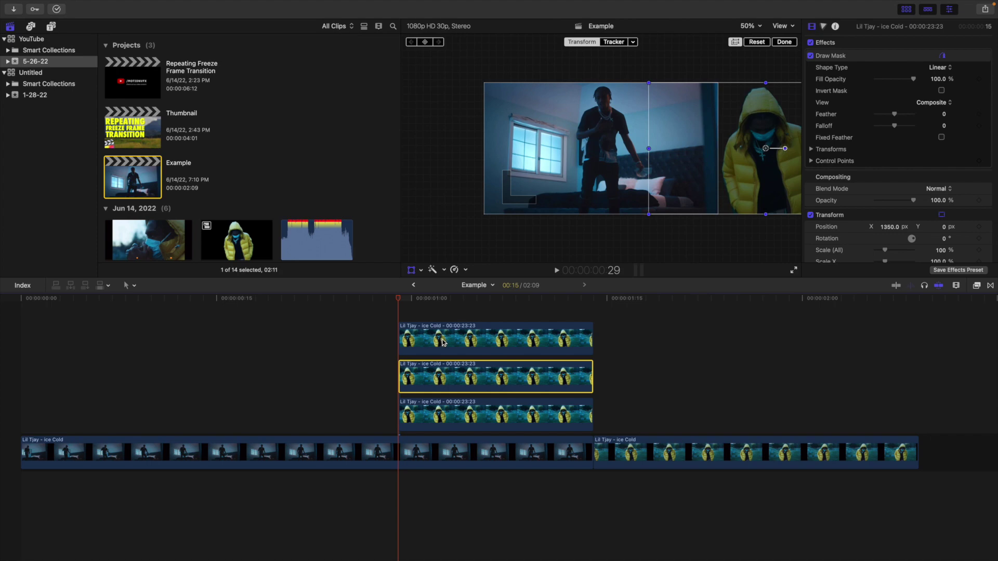
Shorten the middle copy to 10 frames and the top copy to 5 frames.
scroll(442, 343, "down", 1)
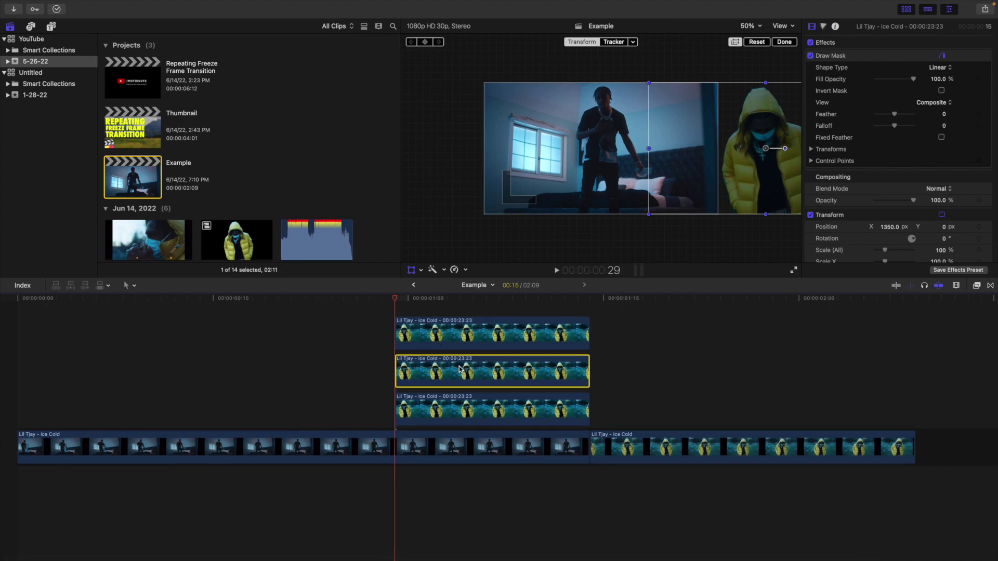
key("ctrl+d")
type("10")
key("Return")
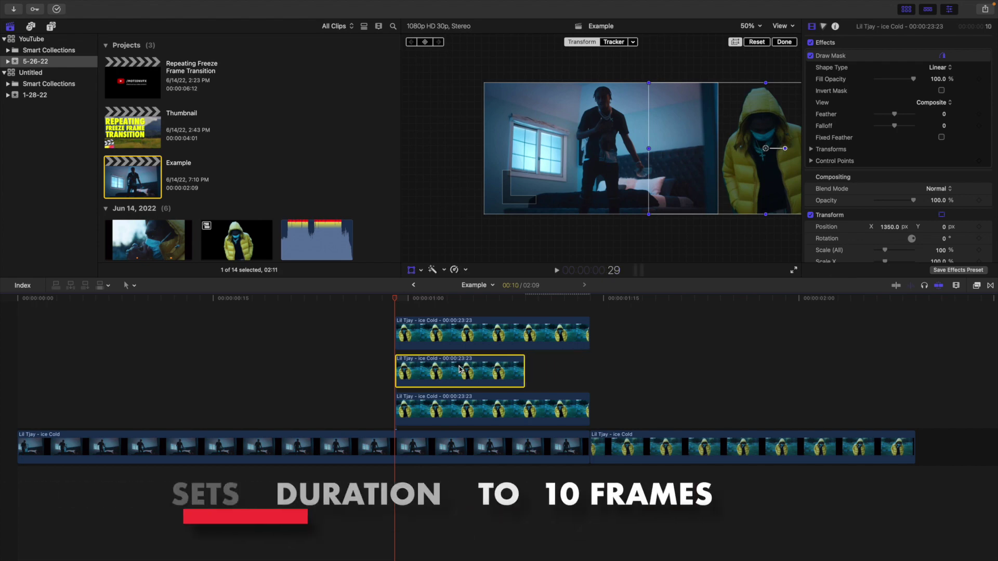
left_click(479, 337)
key("ctrl+d")
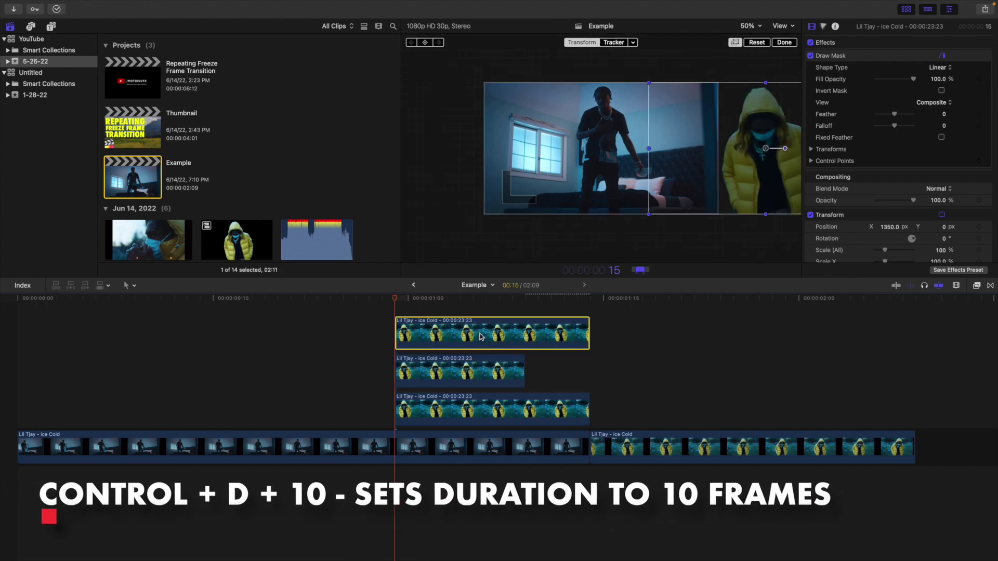
type("10")
key("Return")
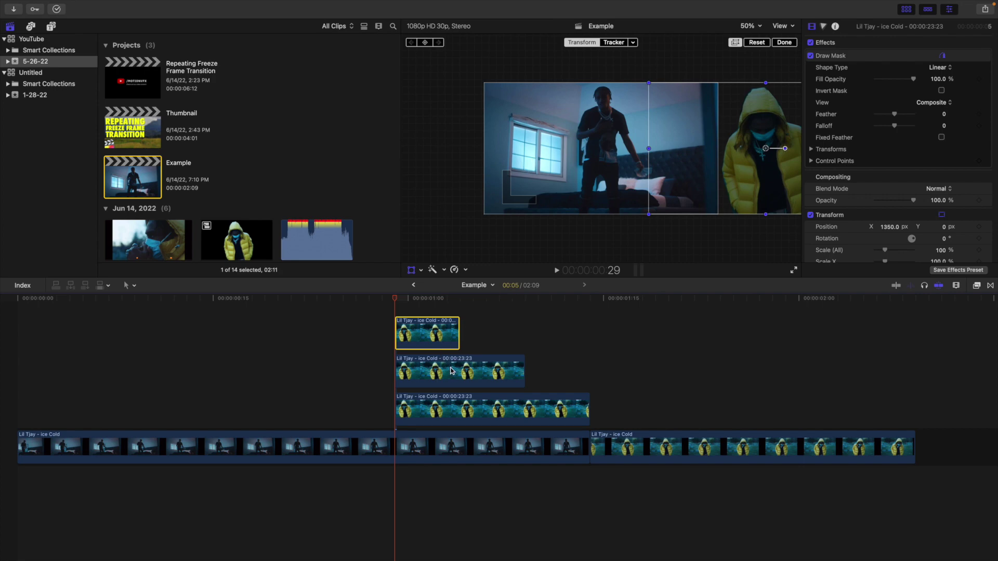
Slide the middle copy 5 frames later and the top copy so all three end together.
left_click_drag(451, 371, 511, 371)
left_click_drag(518, 371, 518, 371)
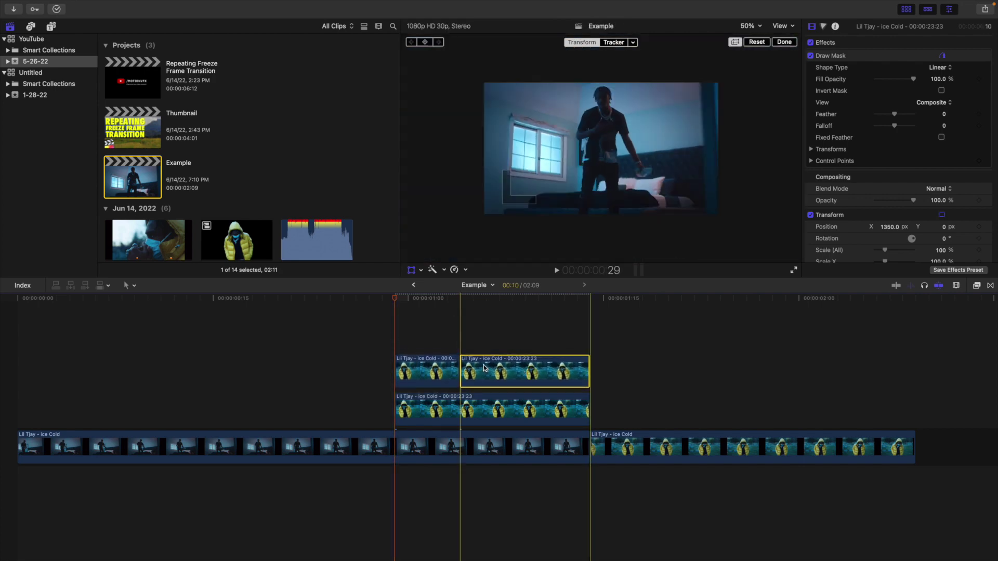
left_click_drag(450, 365, 584, 333)
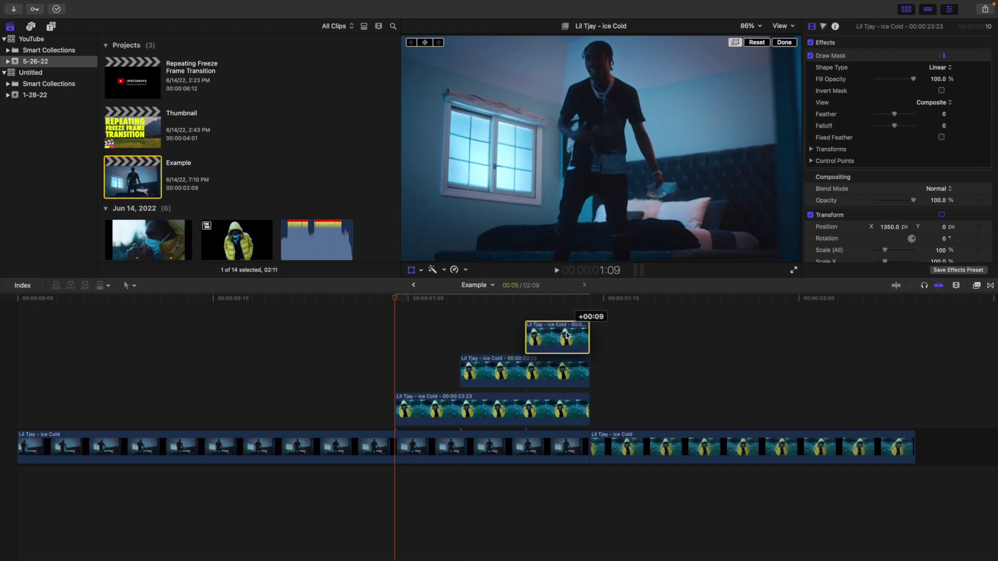
left_click(383, 361)
key("shift+t")
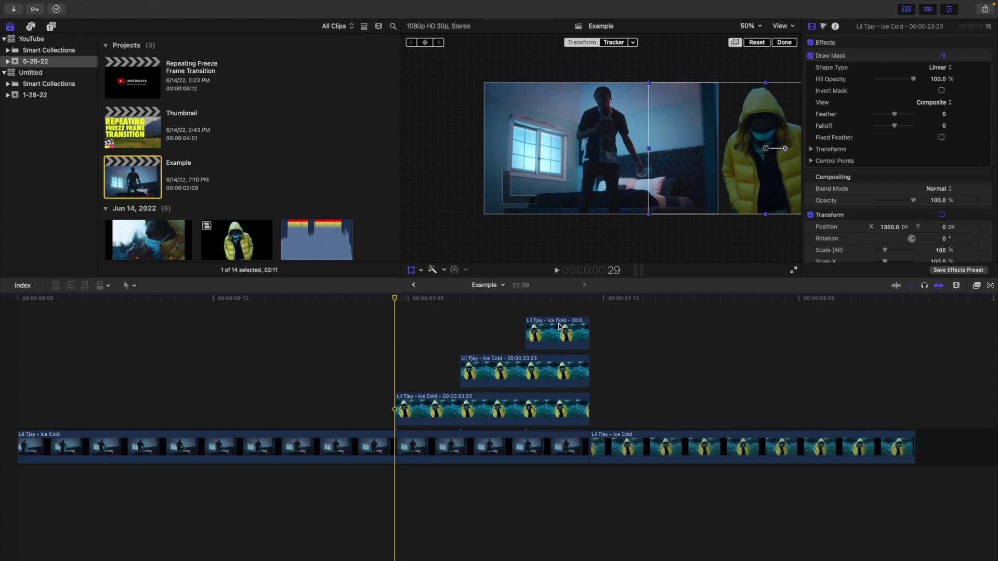
Add a starting Position keyframe at X 1350 px on the bottom, middle and top copies.
left_click(450, 414)
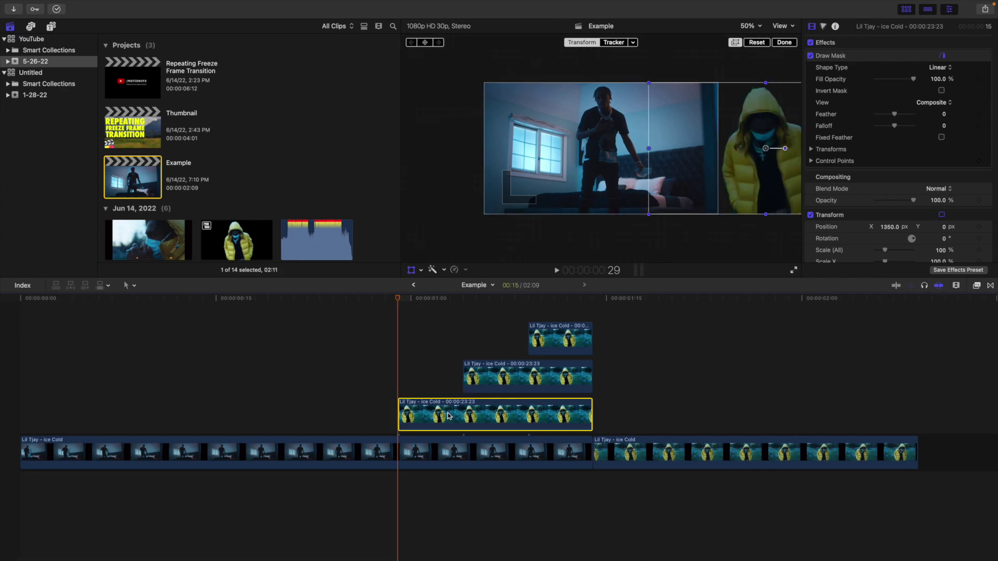
left_click(979, 227)
left_click(465, 336)
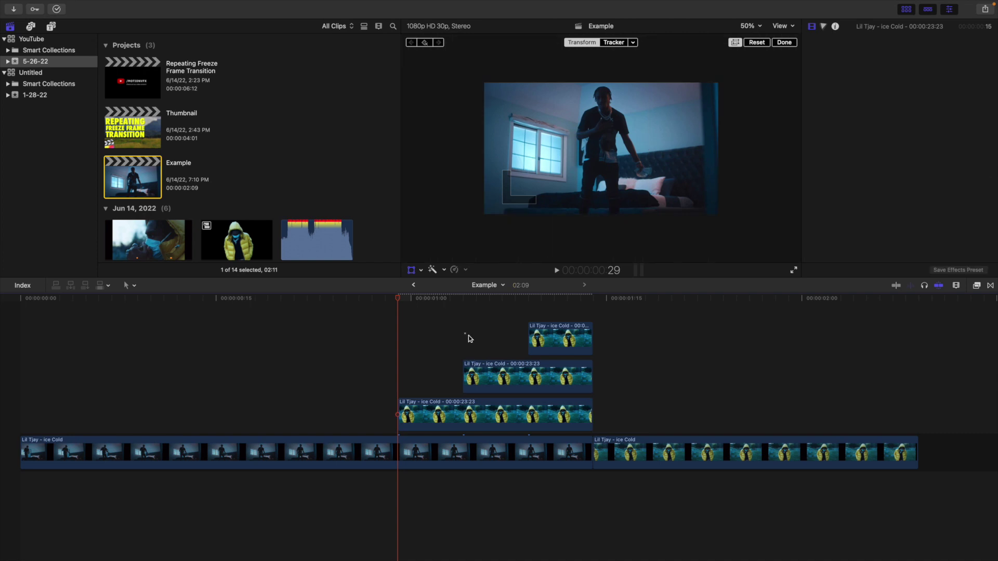
left_click(502, 373)
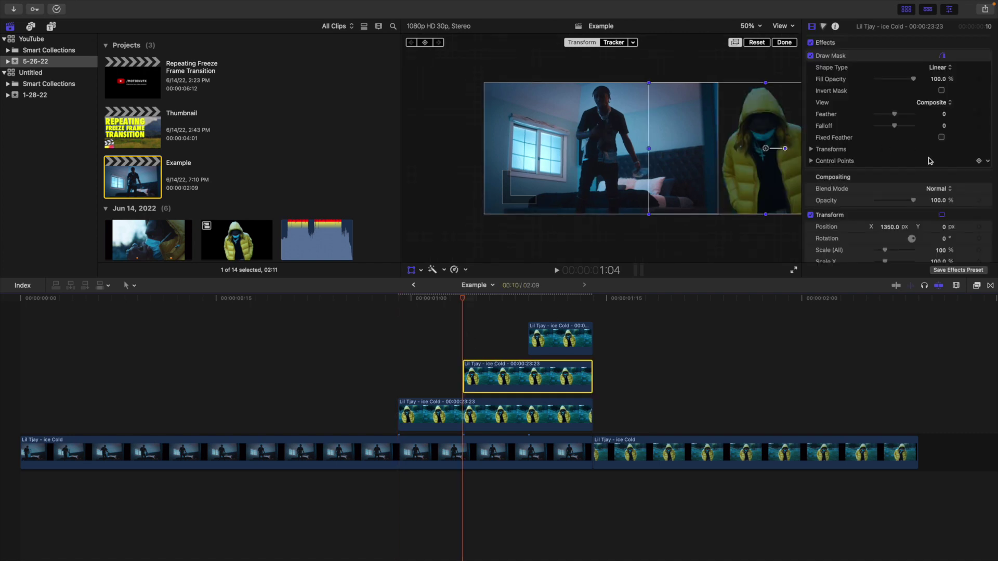
scroll(928, 158, "down", 3)
left_click(979, 183)
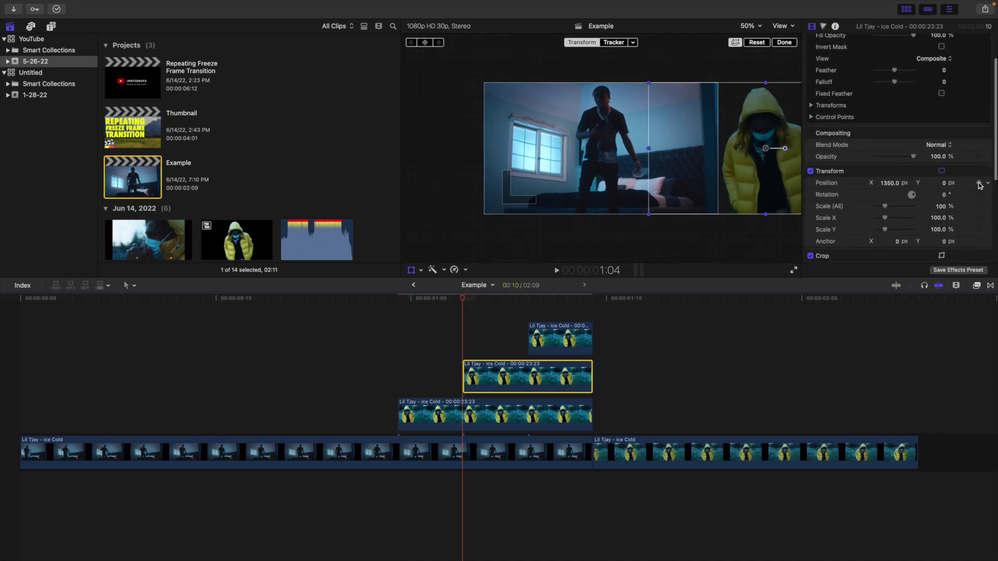
left_click(528, 313)
left_click(552, 335)
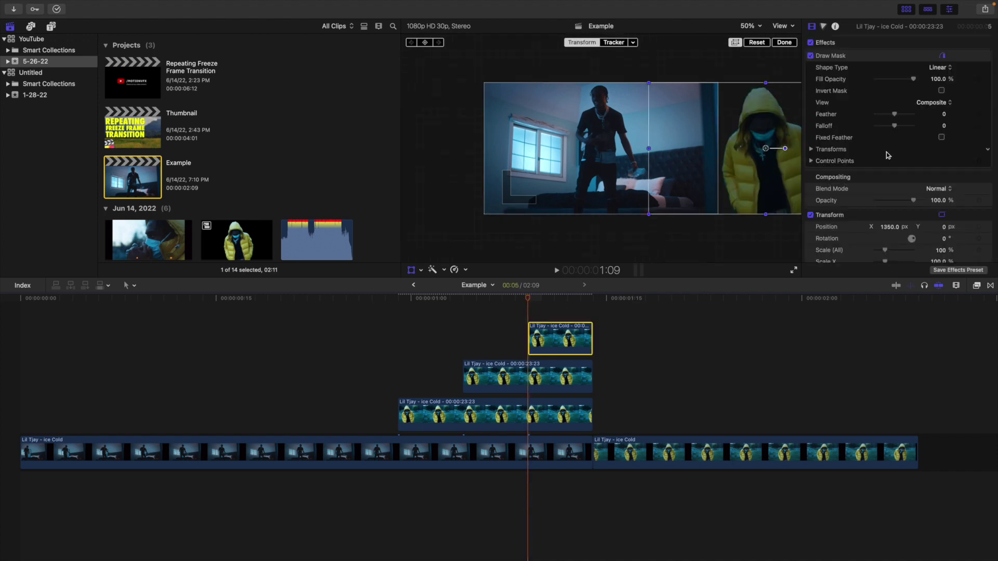
scroll(935, 171, "down", 3)
left_click(979, 185)
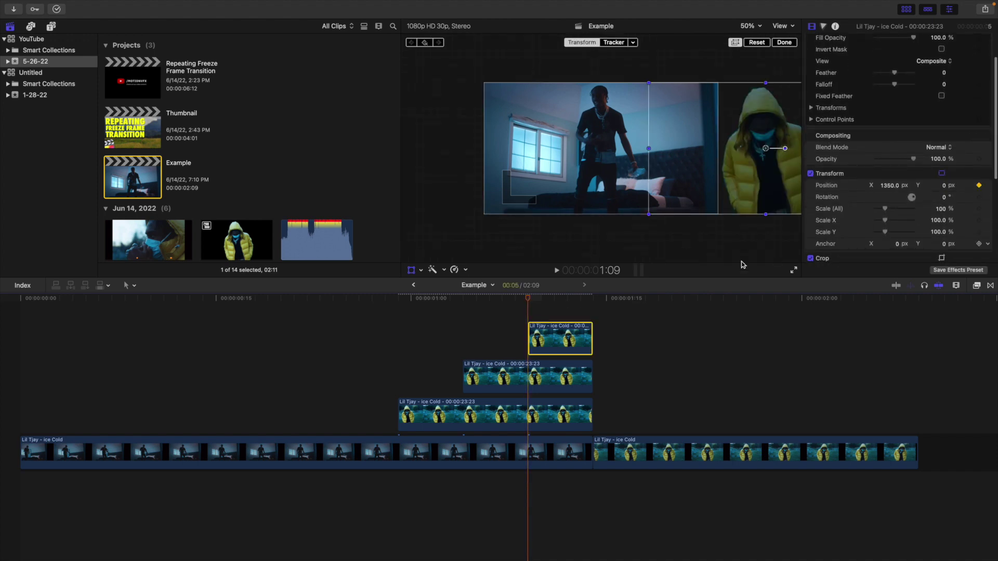
left_click(592, 315)
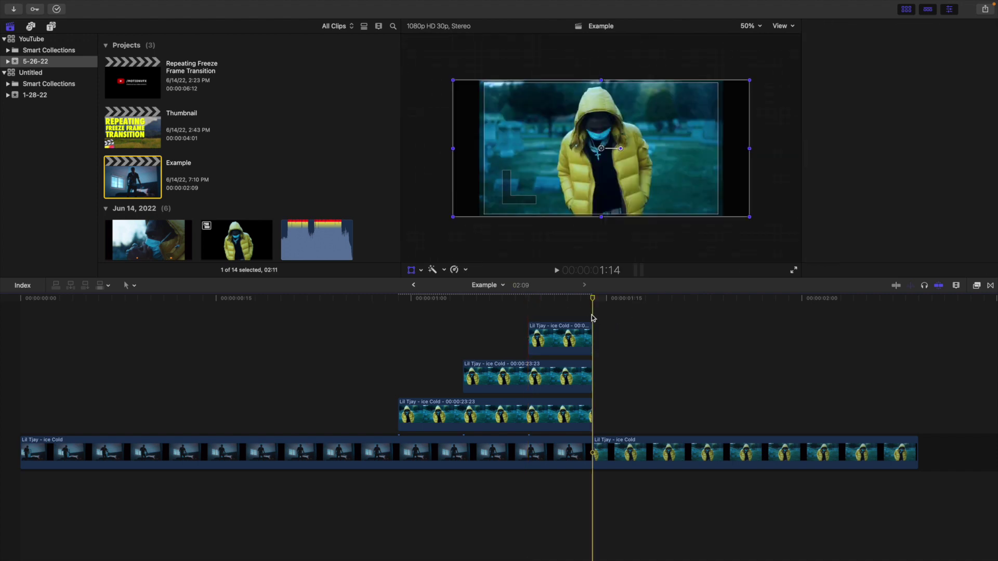
left_click(577, 336)
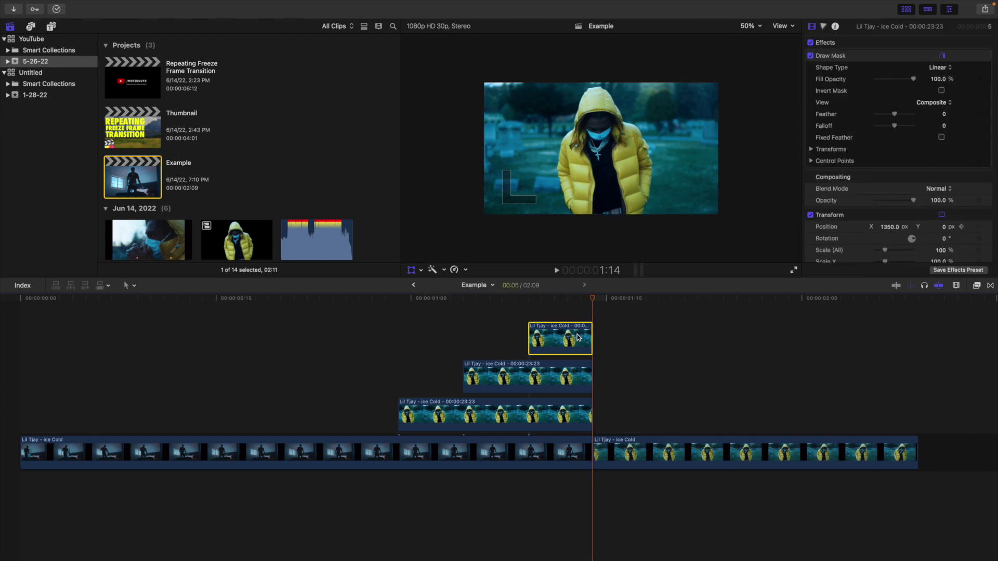
Keyframe Position X to 0 px at the end of the top, middle and bottom copies.
left_click(889, 227)
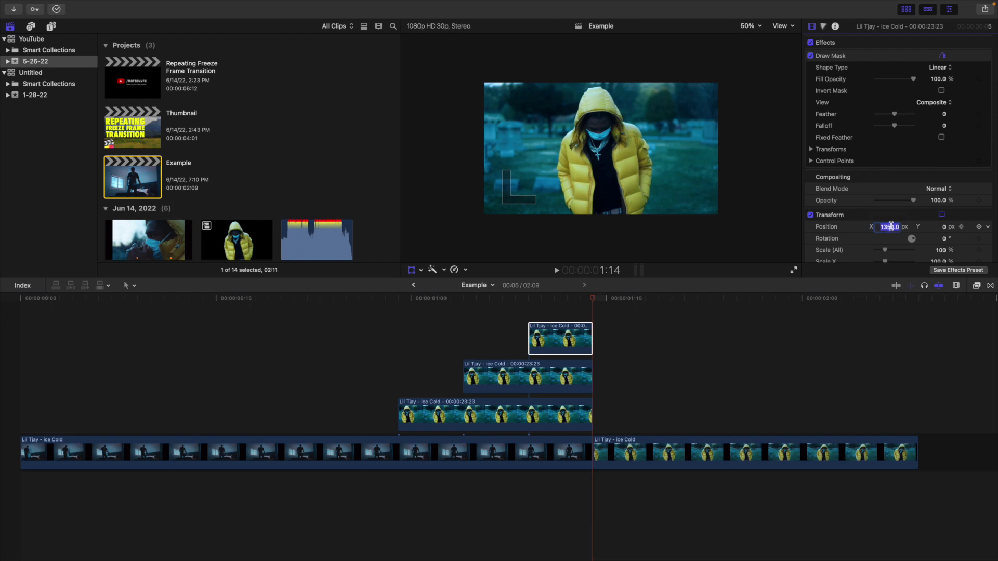
type("0")
left_click(577, 374)
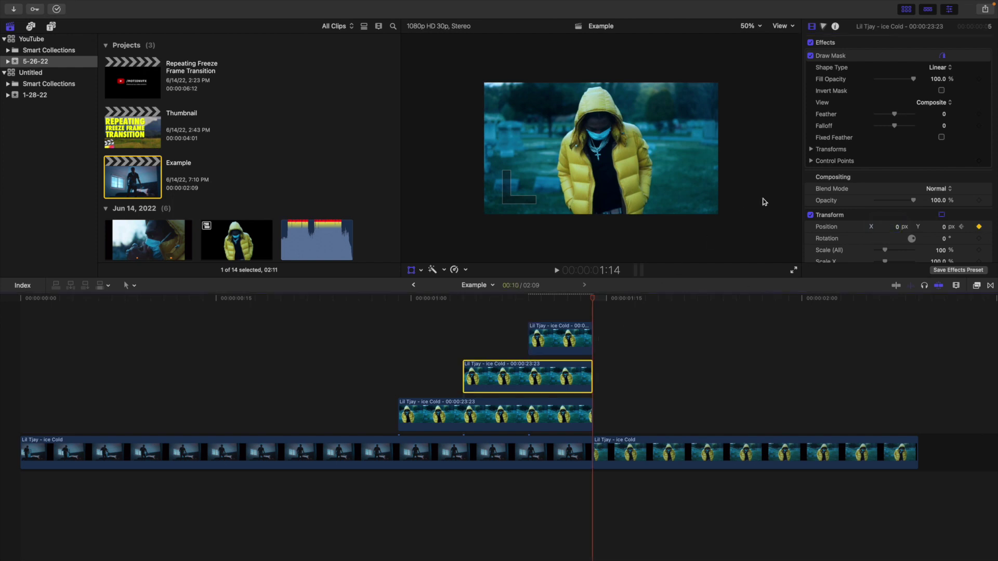
left_click(891, 228)
type("0")
key("Return")
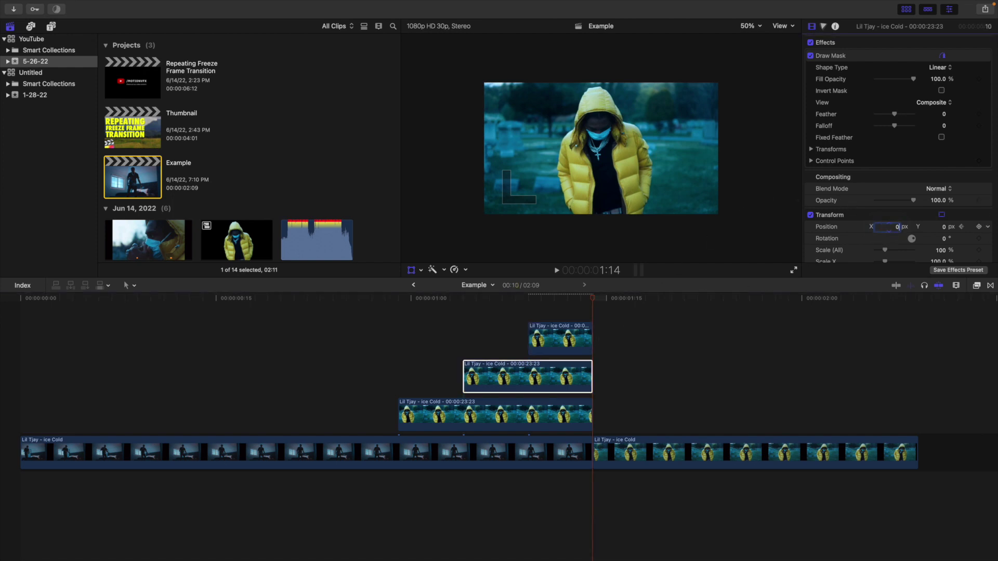
left_click(578, 418)
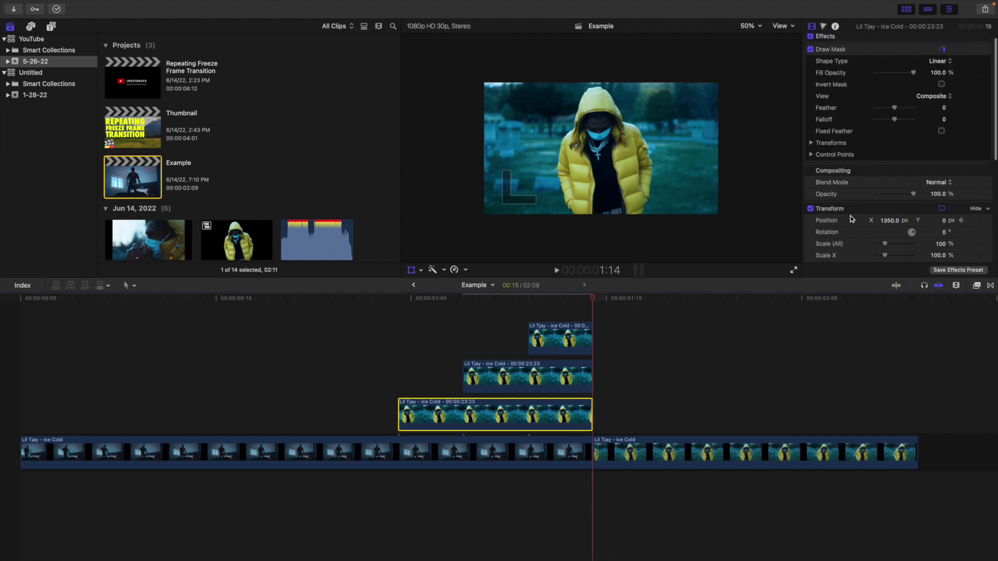
scroll(852, 218, "down", 2)
left_click(887, 196)
type("0")
key("Return")
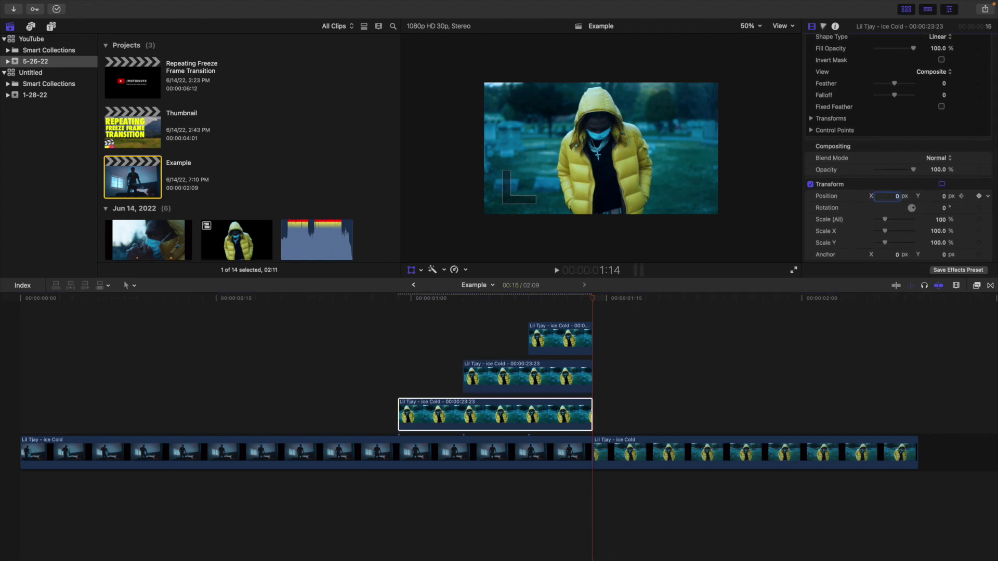
left_click(401, 351)
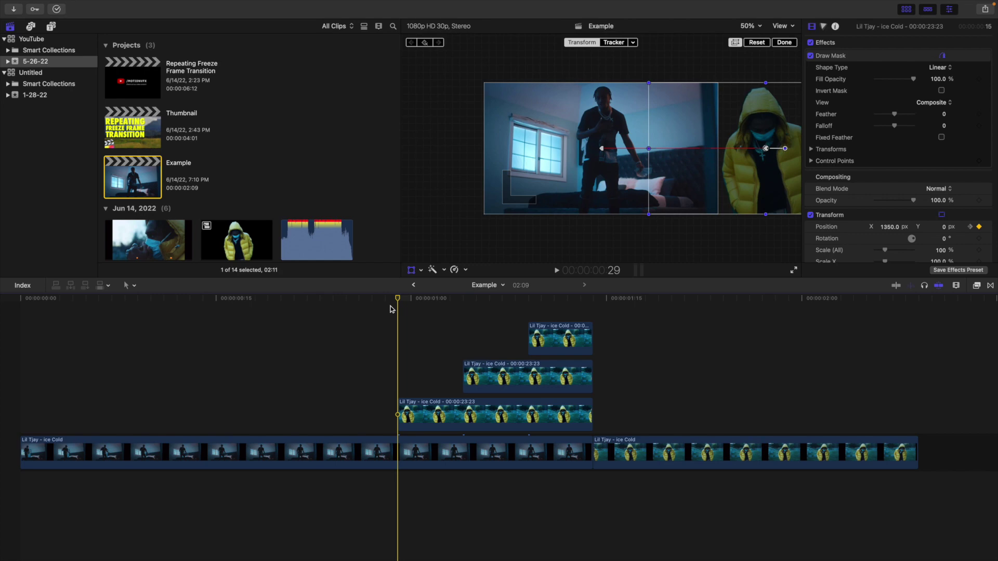
key("space")
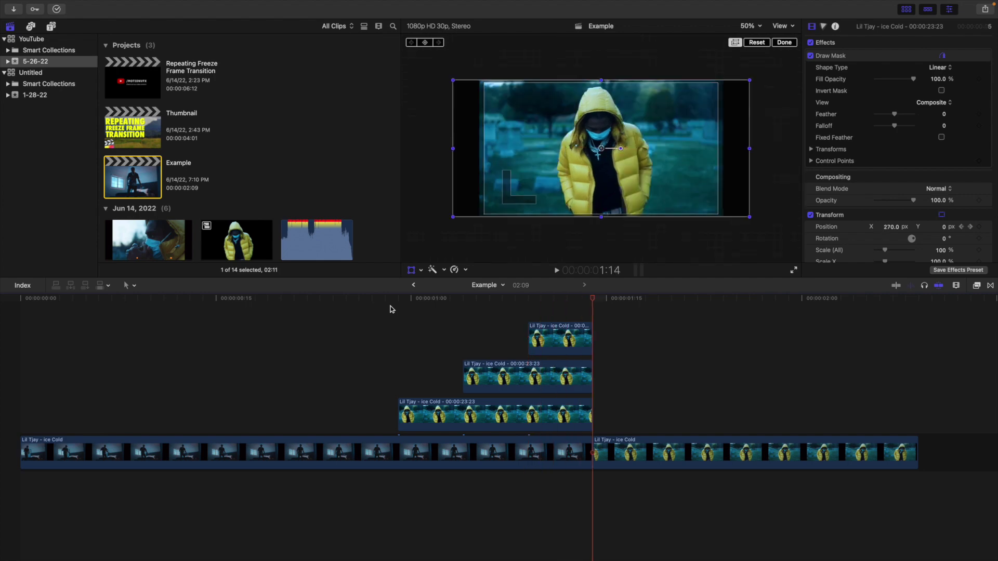
left_click(399, 335)
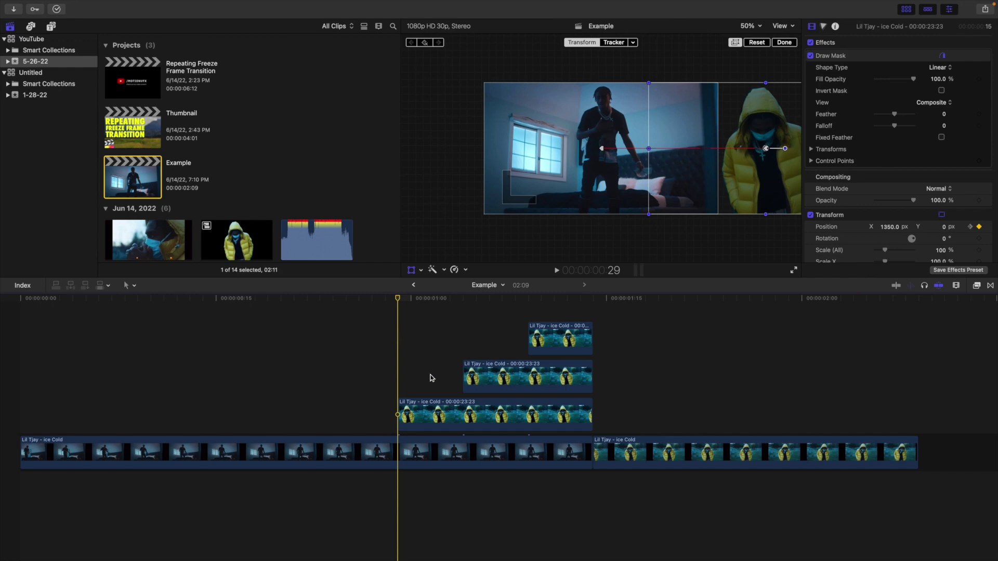
left_click(459, 415)
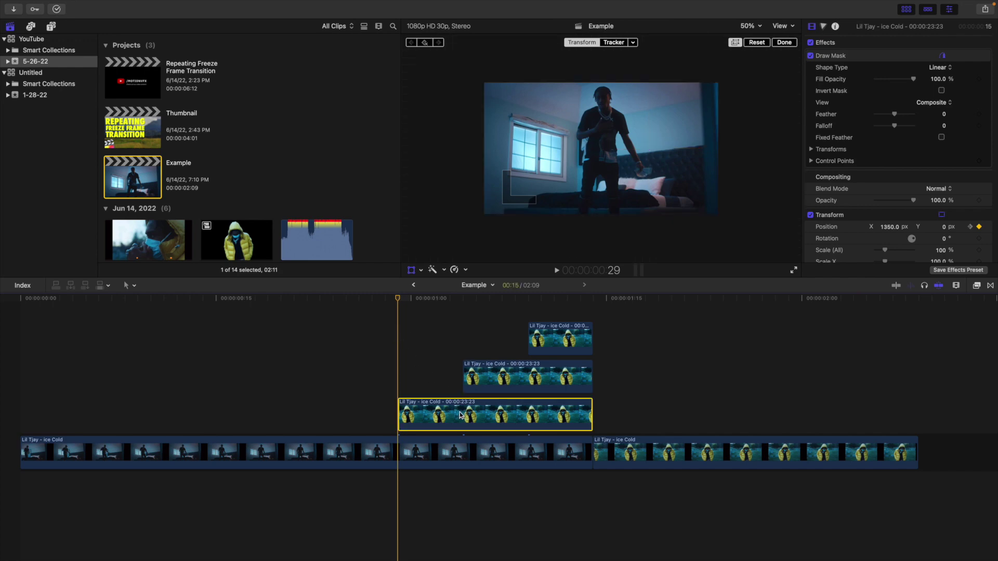
left_click(462, 356)
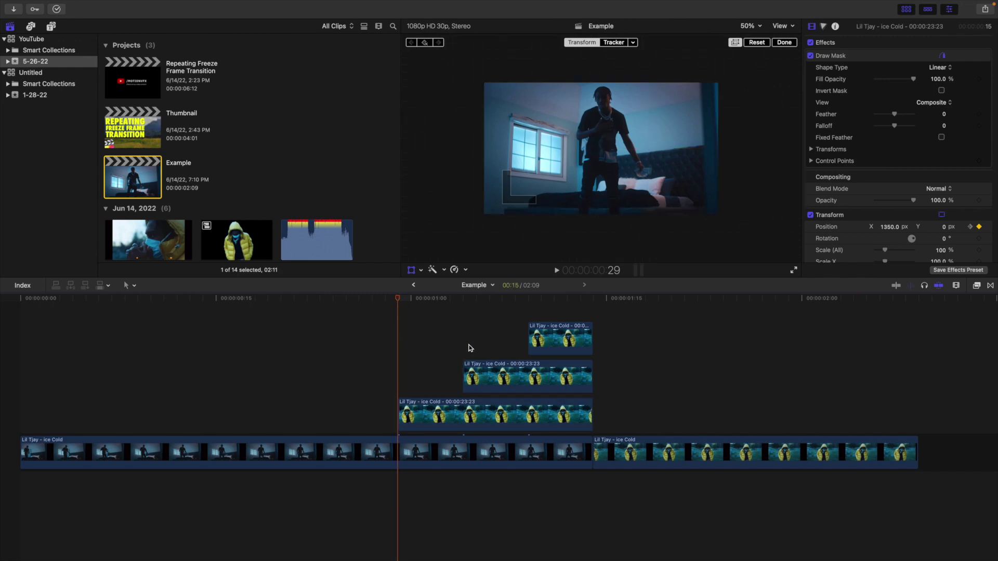
left_click(480, 380)
left_click(531, 316)
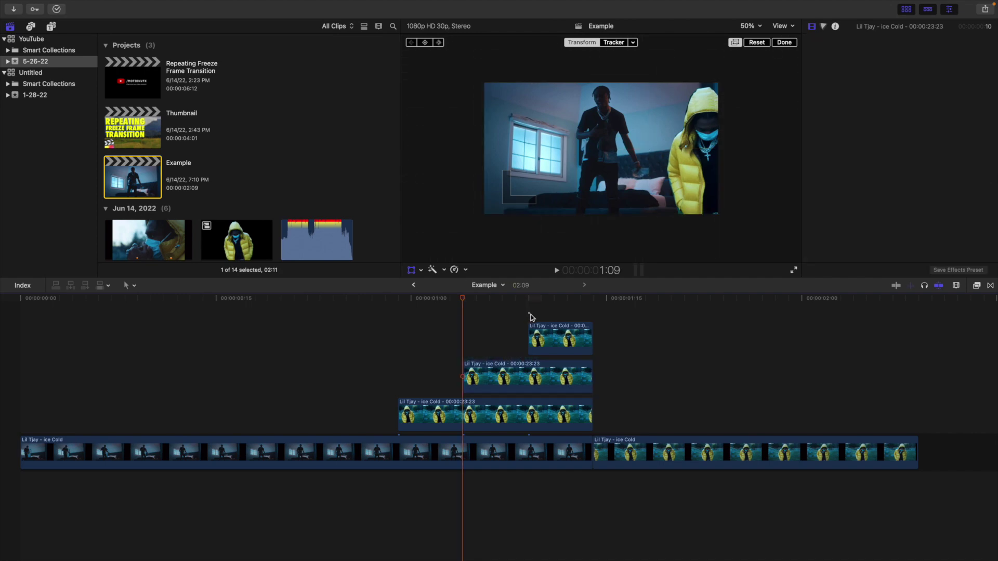
left_click(539, 333)
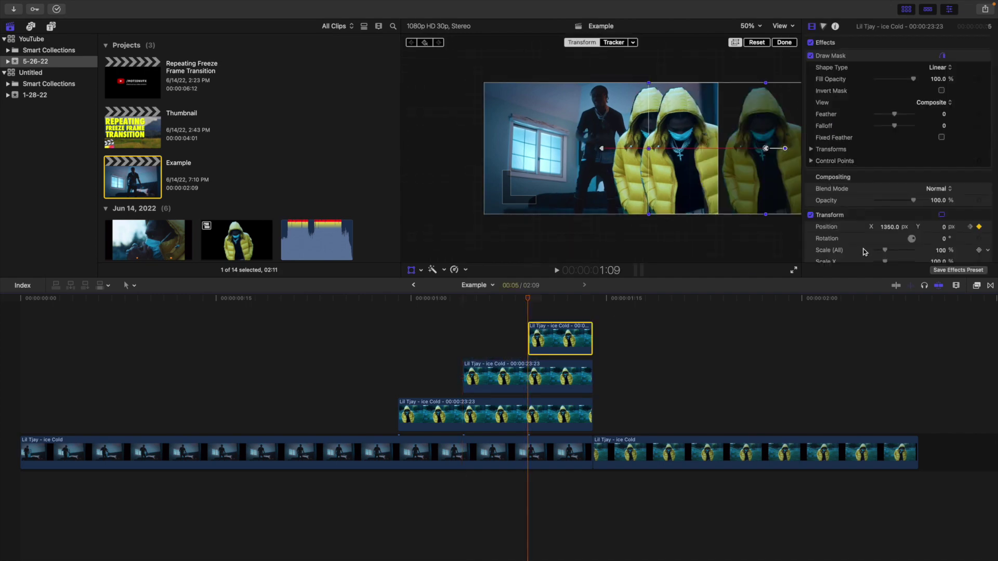
scroll(866, 252, "down", 2)
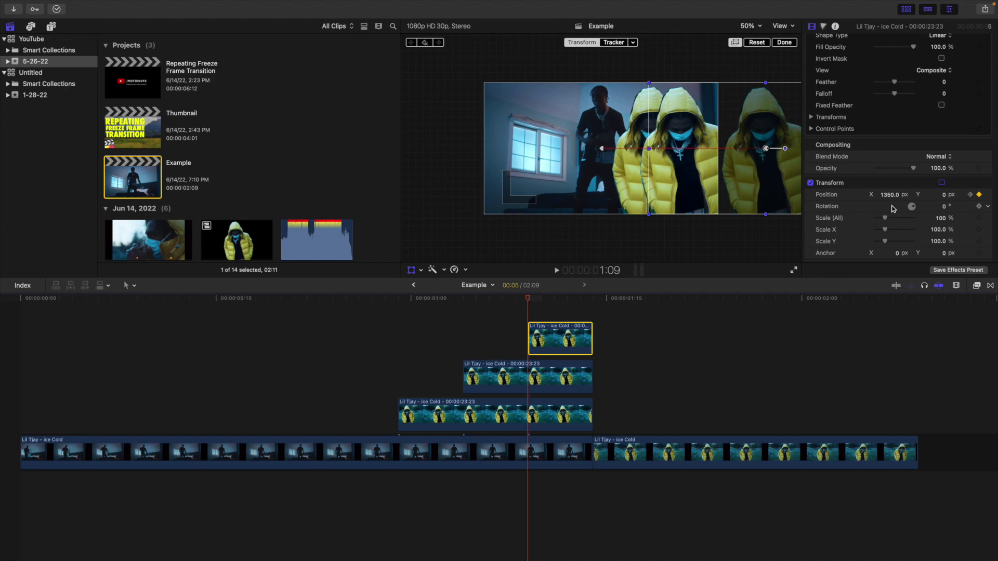
key("Right")
key("Right")
key("Right")
key("Right")
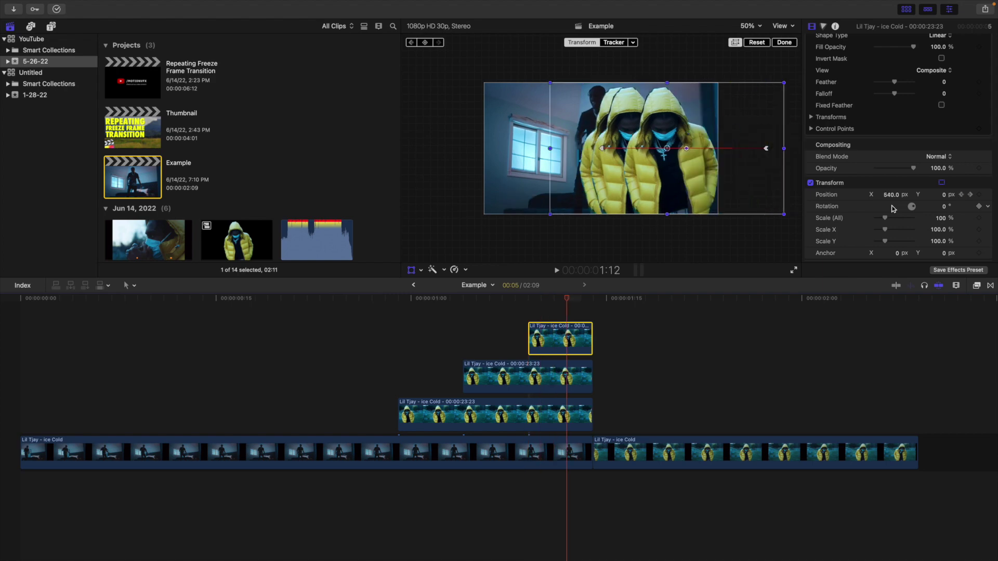
key("Right")
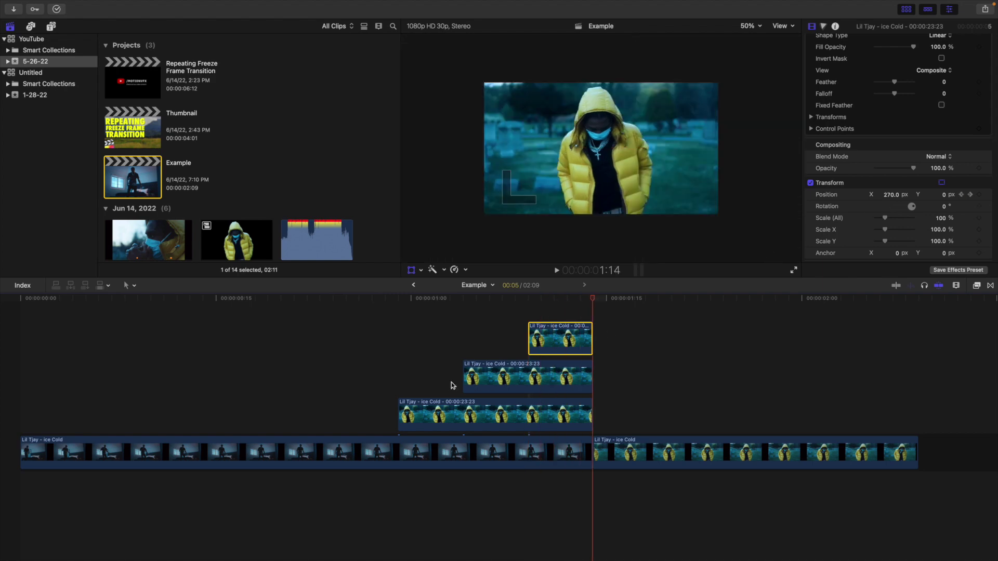
left_click(403, 379)
left_click(405, 414)
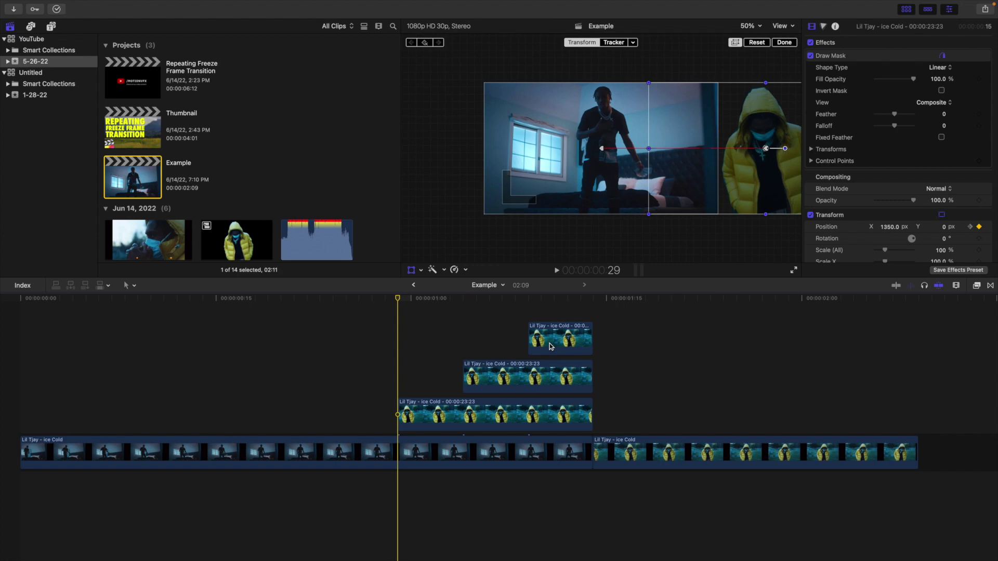
Exit Draw Mask editing and play the timeline from the start to preview the sliding copies.
left_click(785, 42)
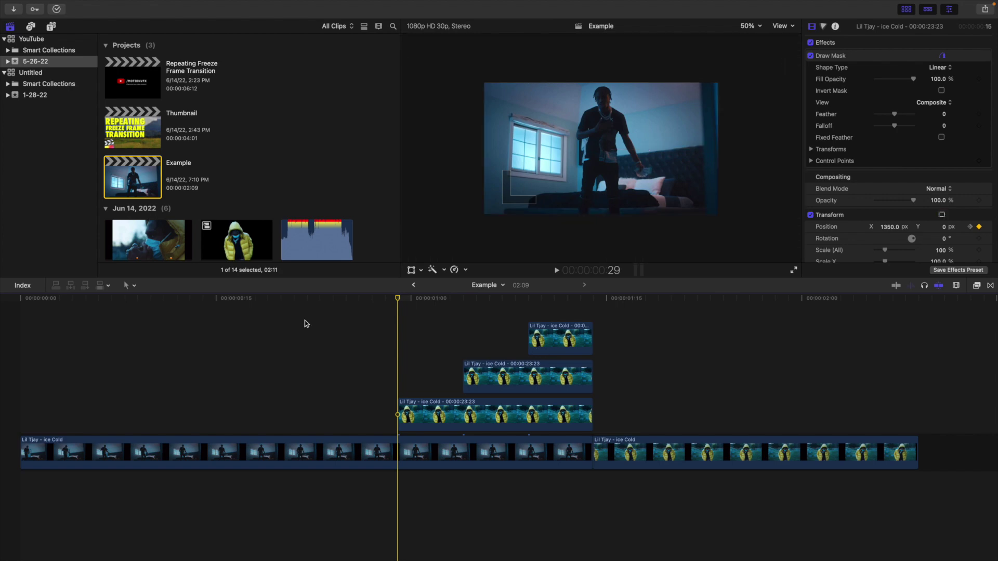
left_click(20, 385)
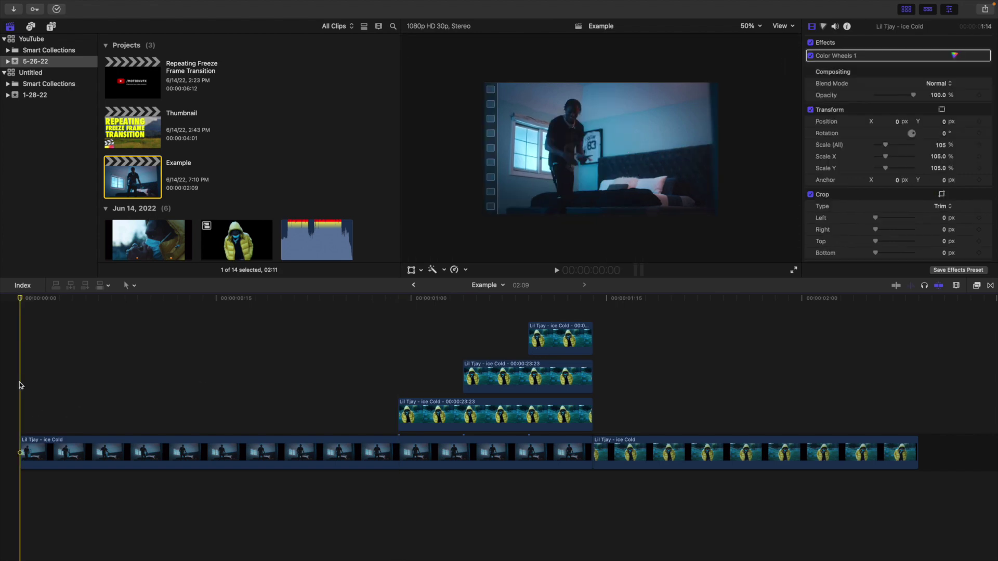
key("space")
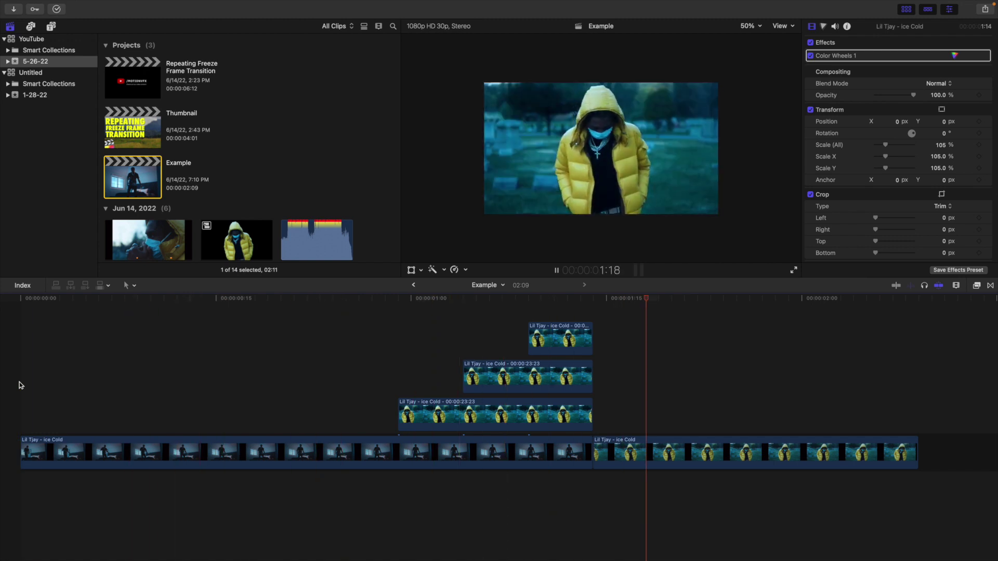
left_click(21, 386)
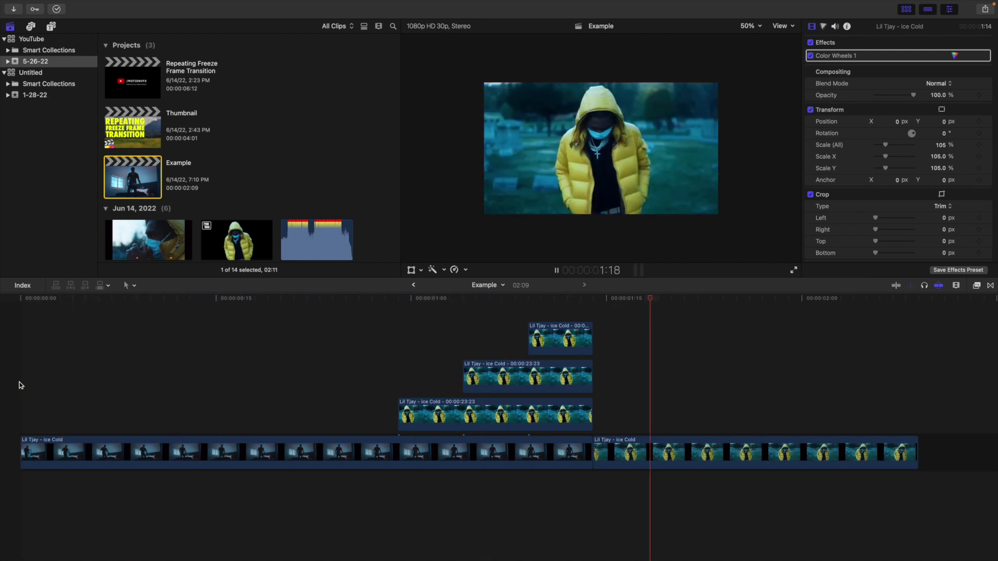
key("space")
left_click(398, 298)
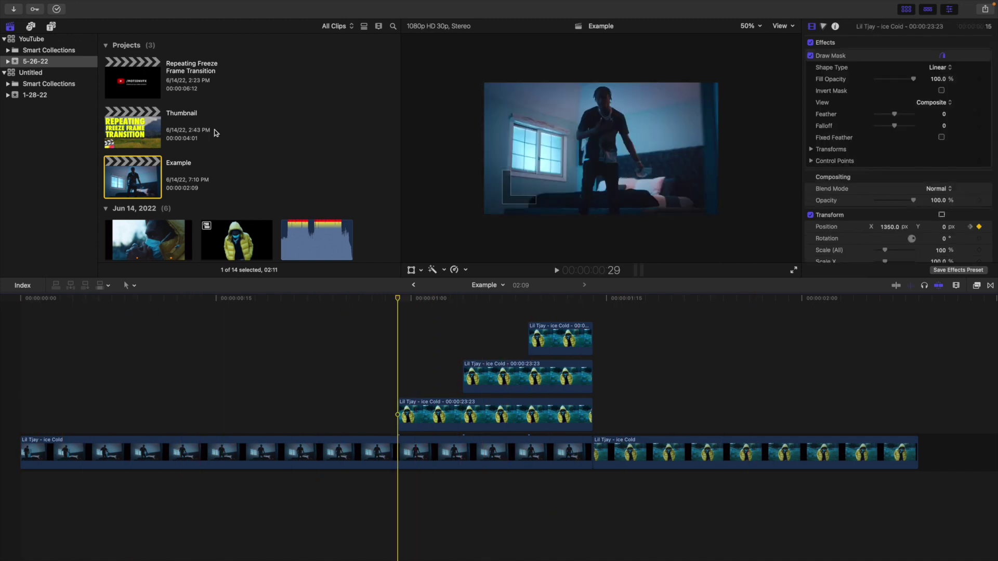
Add Minimal Motion Blur 3 above the stacked copies and trim its end to their 15-frame span.
left_click(51, 26)
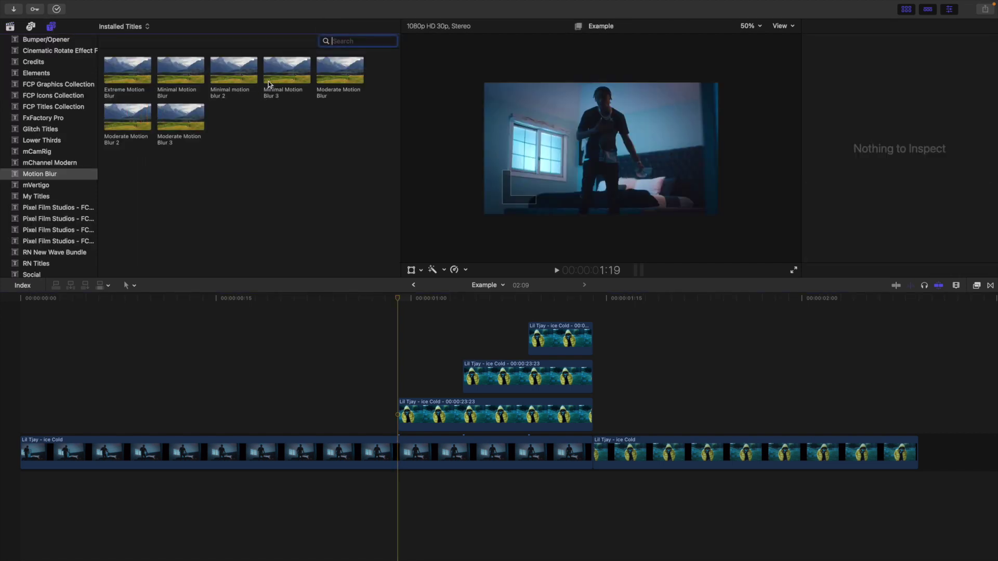
left_click_drag(276, 82, 403, 319)
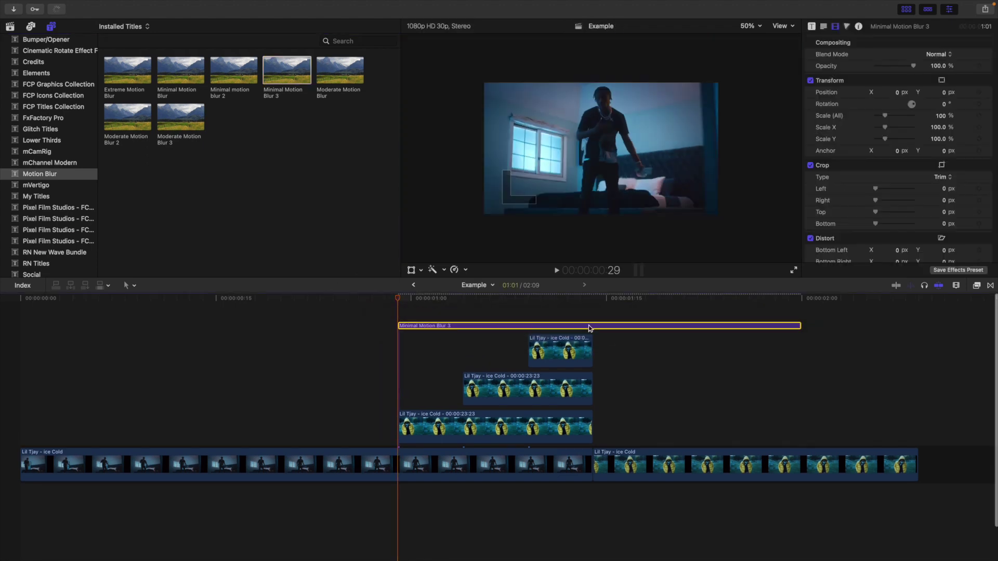
left_click(595, 320)
left_click(596, 327)
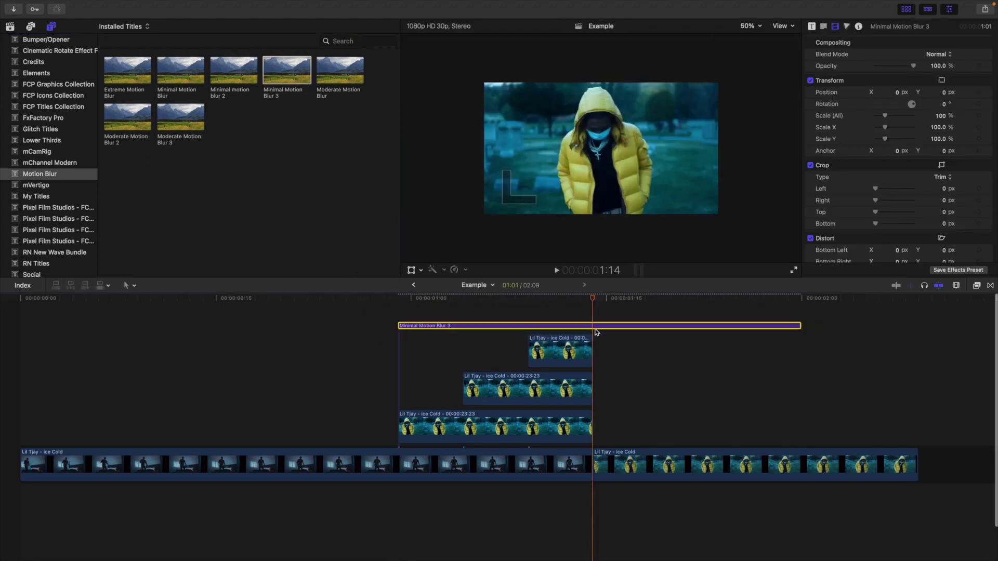
key("alt+]")
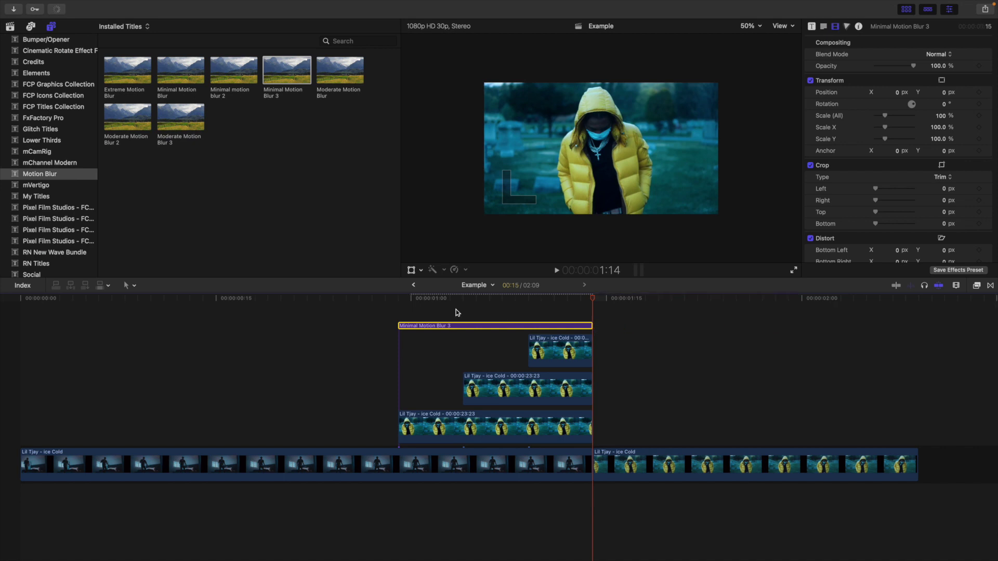
left_click(398, 314)
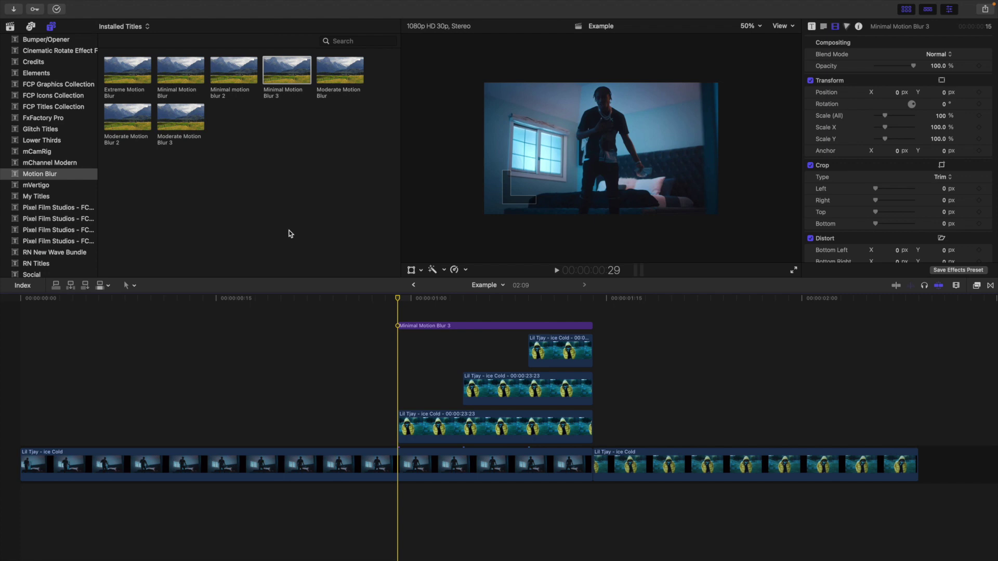
key("space")
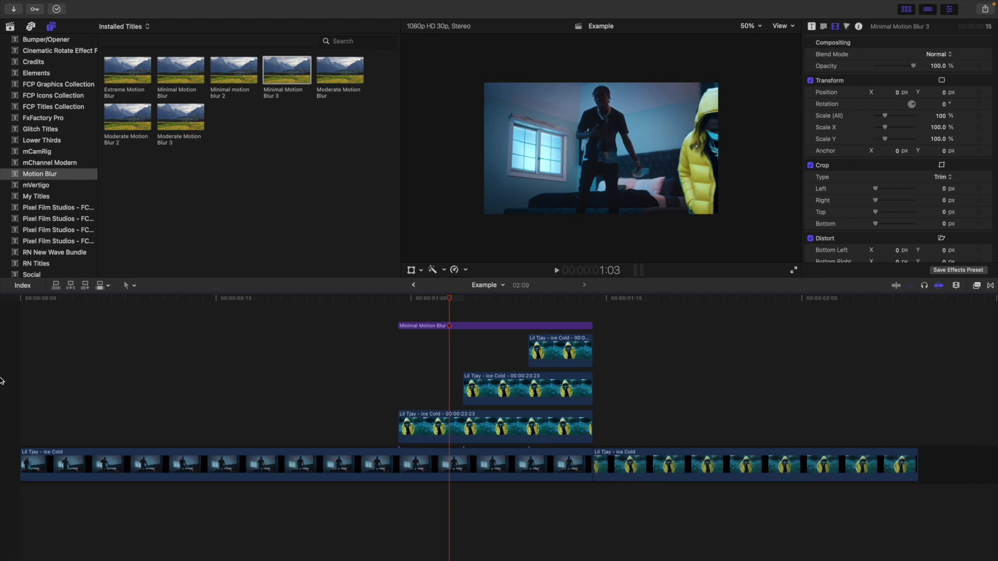
left_click(20, 367)
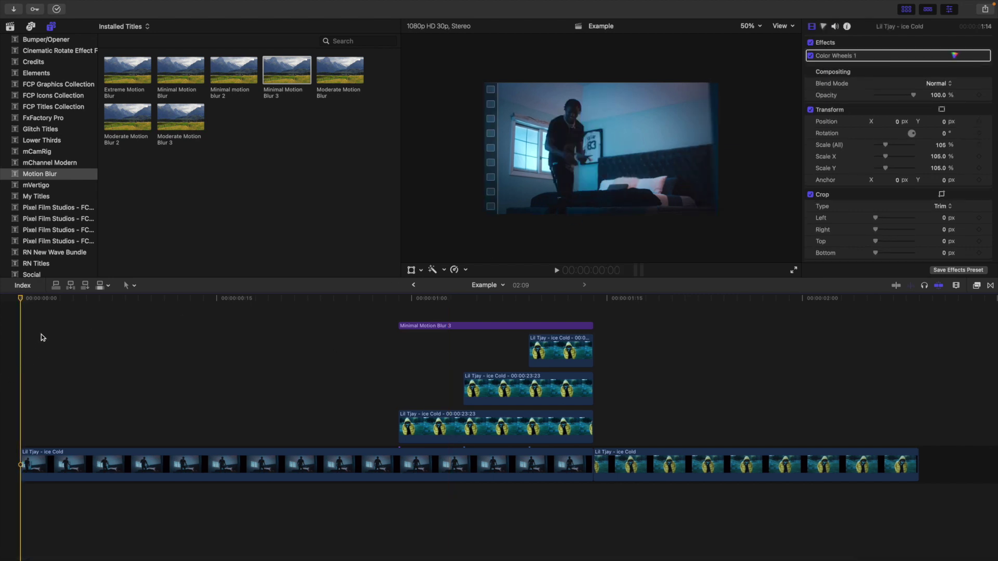
key("space")
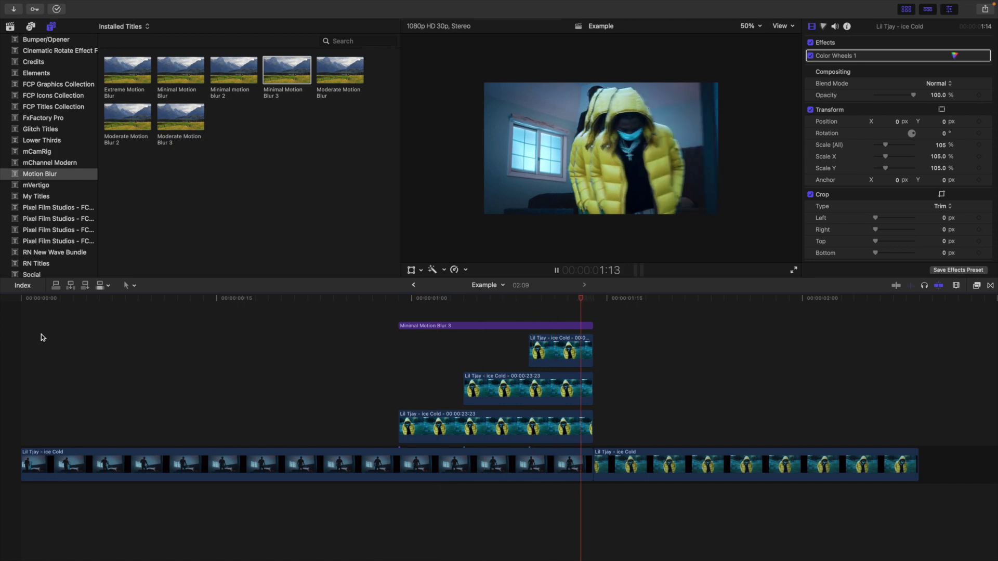
key("Home")
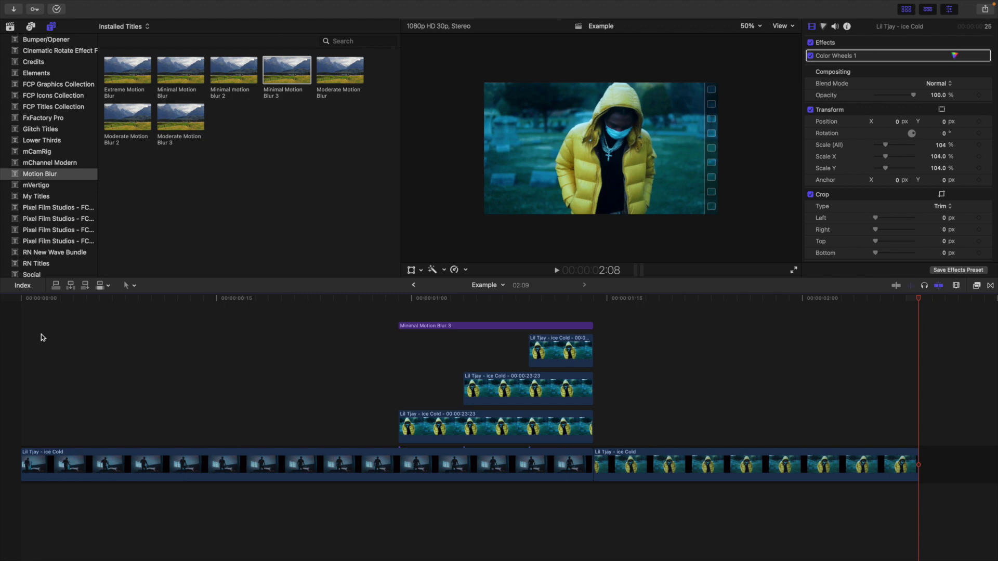
key("space")
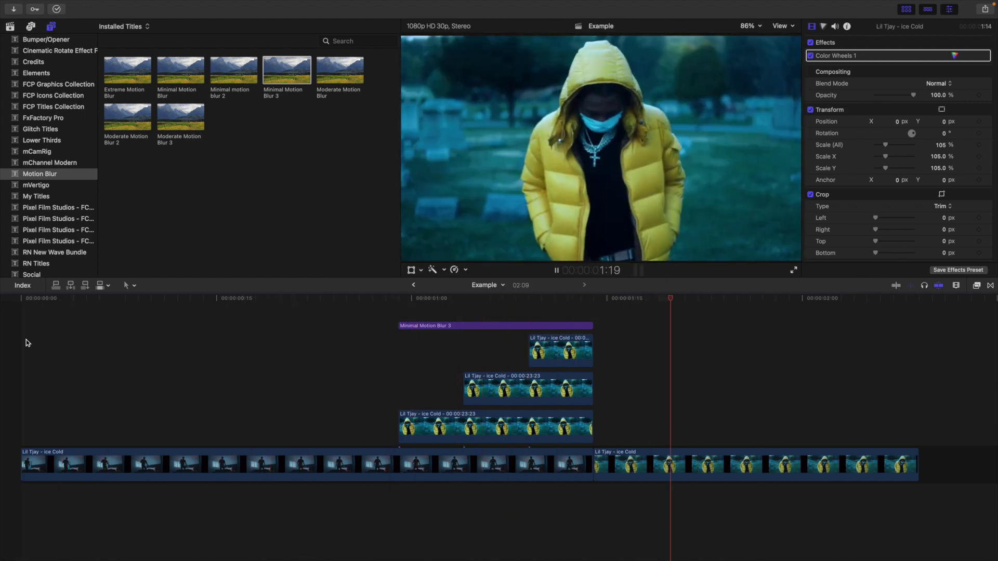
key("space")
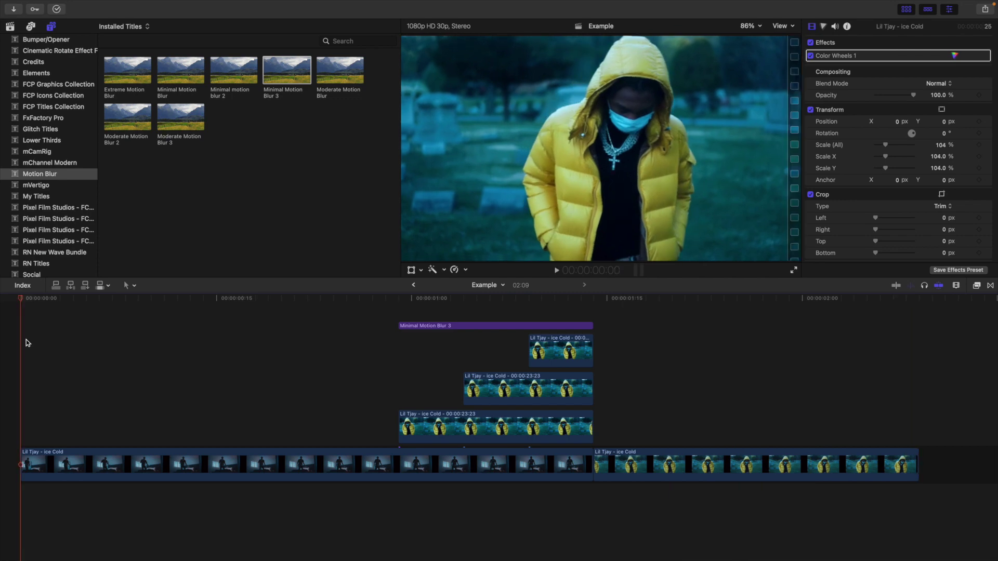